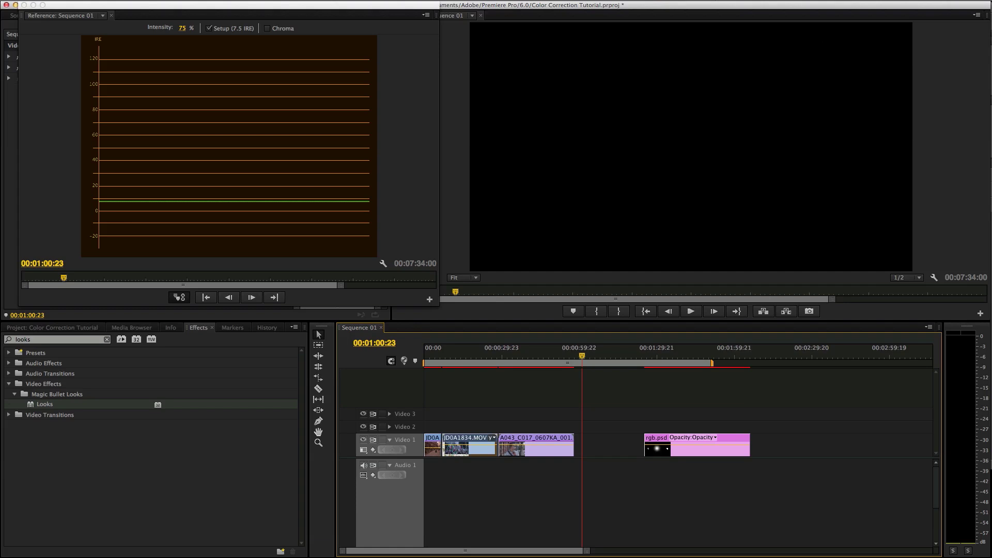
- Bring the Facebook post forward in Safari and scroll down through its comments
{"action": "key", "text": "super+Tab"}
{"action": "left_click_drag", "start_coordinate": [320, 6], "coordinate": [532, 6]}
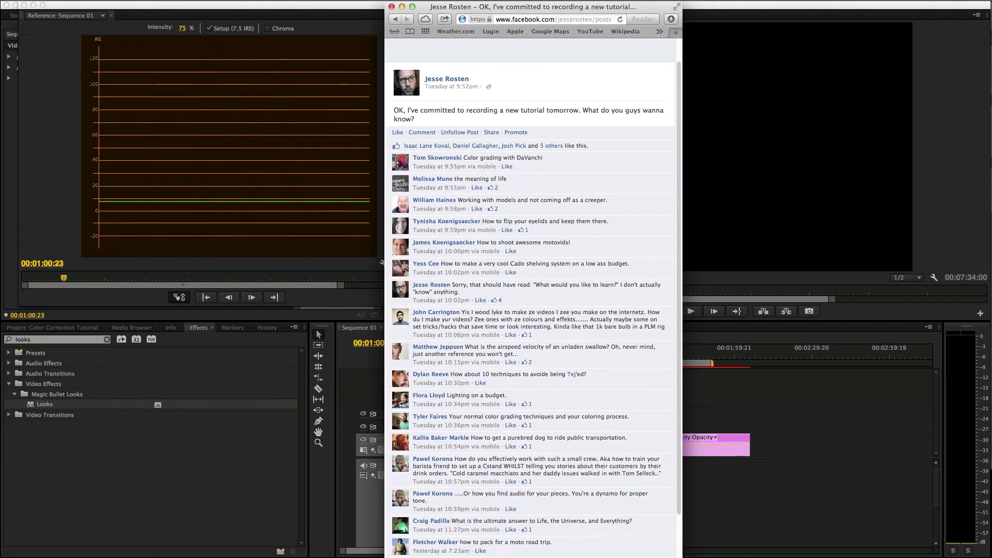
{"action": "scroll", "coordinate": [572, 206], "scroll_direction": "down", "scroll_amount": 3}
{"action": "scroll", "coordinate": [572, 208], "scroll_direction": "down", "scroll_amount": 1}
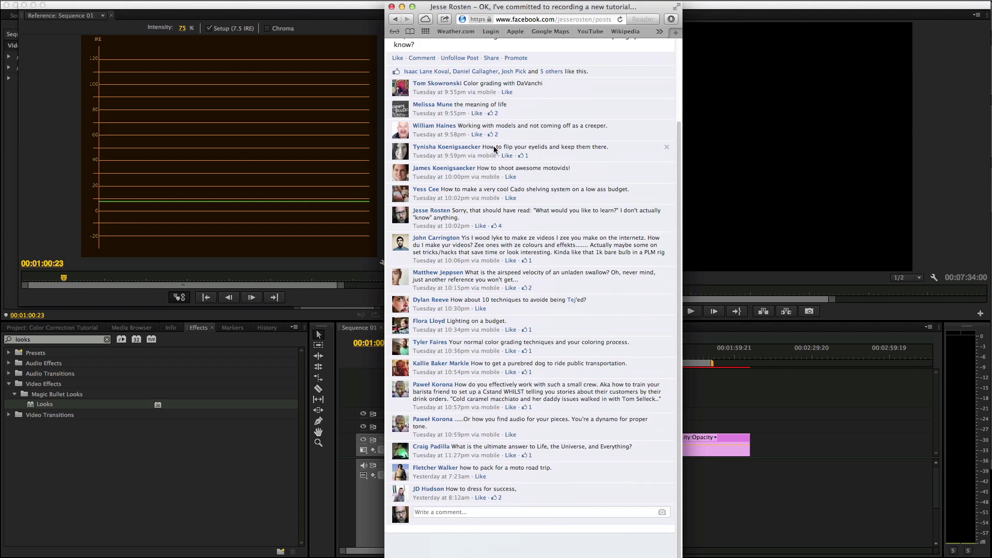
{"action": "scroll", "coordinate": [463, 310], "scroll_direction": "down", "scroll_amount": 1}
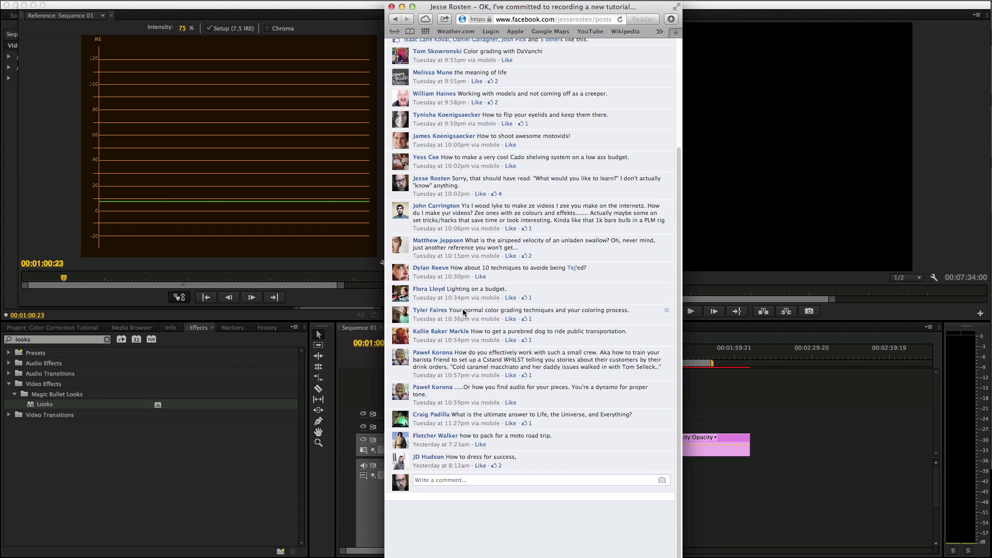
- Highlight the comment asking about color grading techniques, then drag Safari off Premiere
{"action": "left_click_drag", "start_coordinate": [463, 308], "coordinate": [515, 313]}
{"action": "left_click_drag", "start_coordinate": [596, 312], "coordinate": [616, 315]}
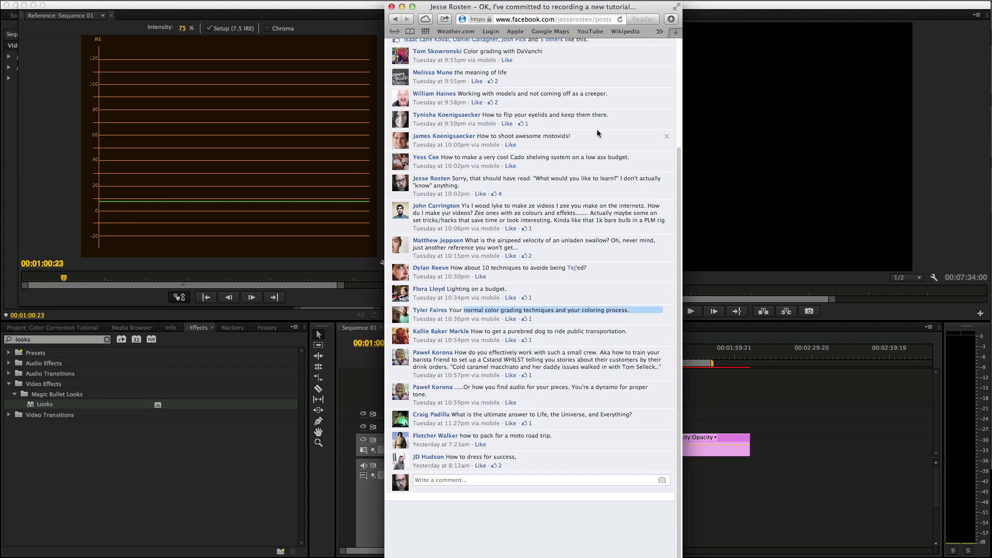
{"action": "left_click_drag", "start_coordinate": [424, 6], "coordinate": [991, 369]}
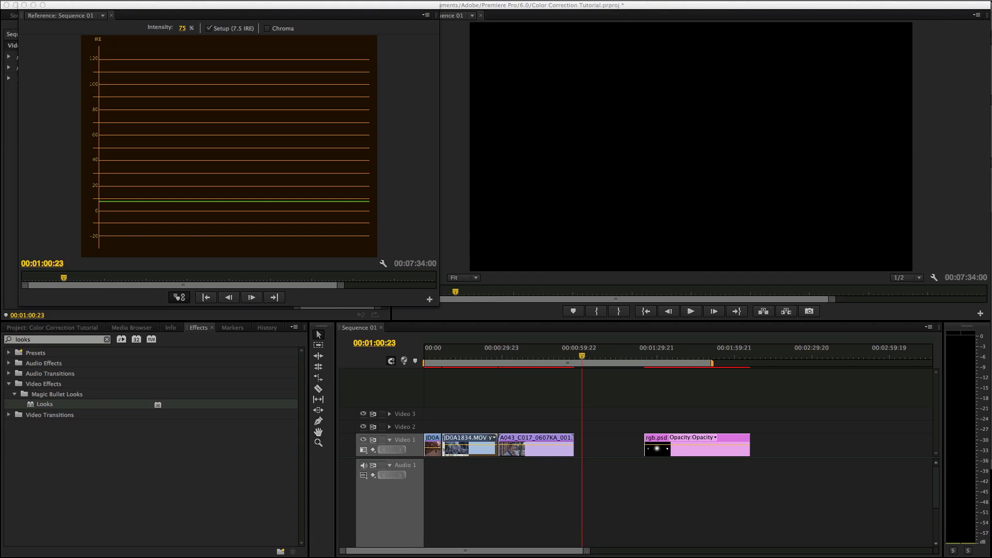
{"action": "left_click", "coordinate": [691, 311]}
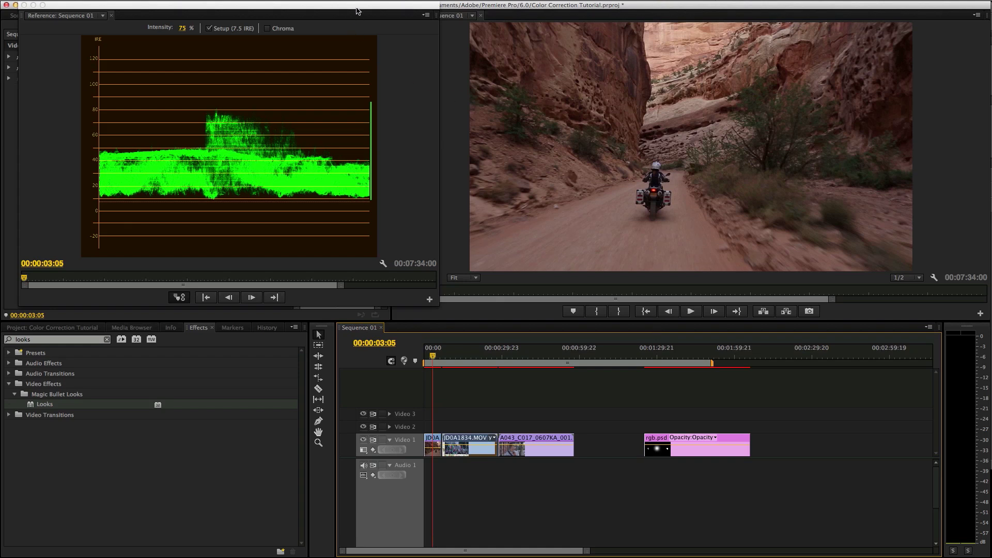
- Close the floating reference scope and reopen it via Window > Reference Monitor
{"action": "left_click_drag", "start_coordinate": [355, 9], "coordinate": [655, 53]}
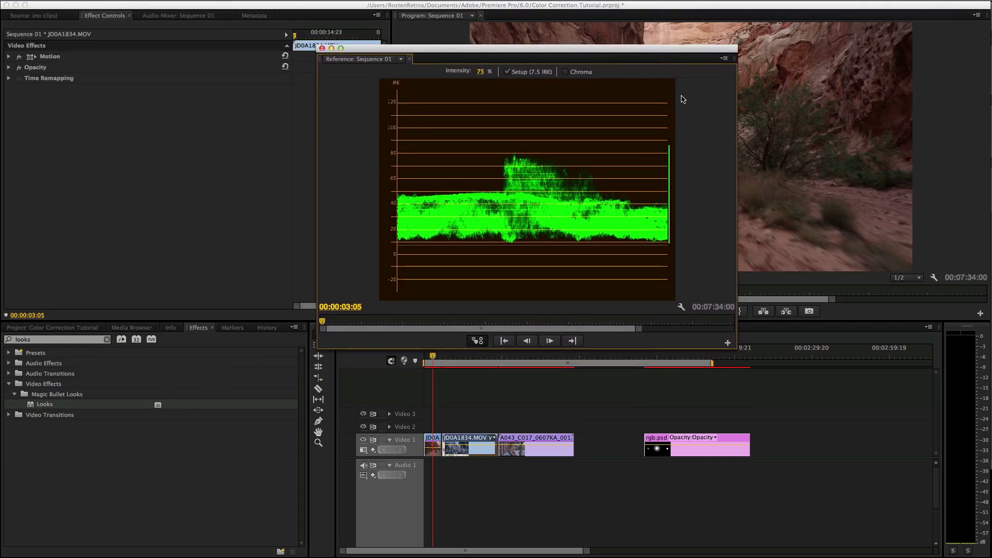
{"action": "mouse_move", "coordinate": [570, 47]}
{"action": "left_mouse_down"}
{"action": "mouse_move", "coordinate": [690, 76]}
{"action": "mouse_move", "coordinate": [640, 159]}
{"action": "mouse_move", "coordinate": [659, 48]}
{"action": "mouse_move", "coordinate": [581, 38]}
{"action": "left_mouse_up"}
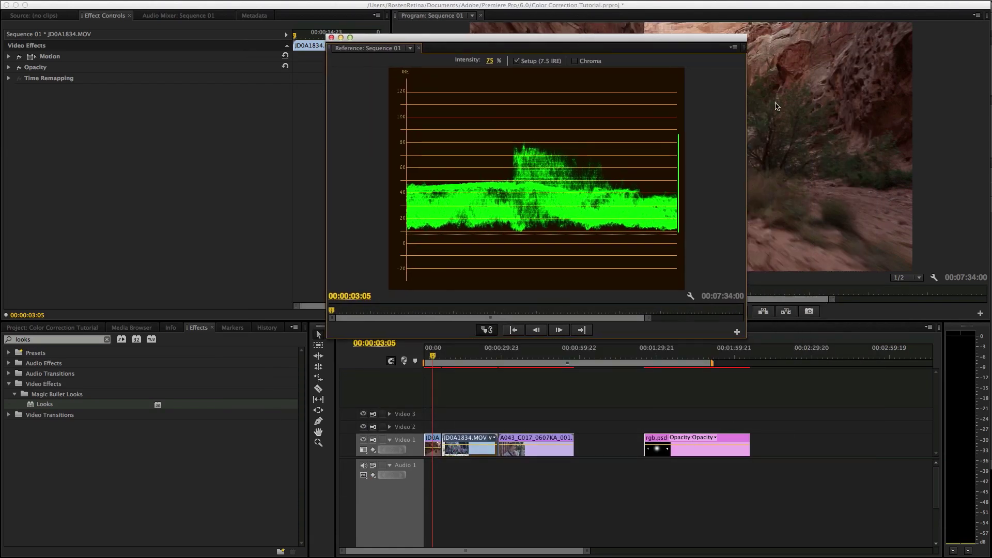
{"action": "left_click", "coordinate": [331, 37]}
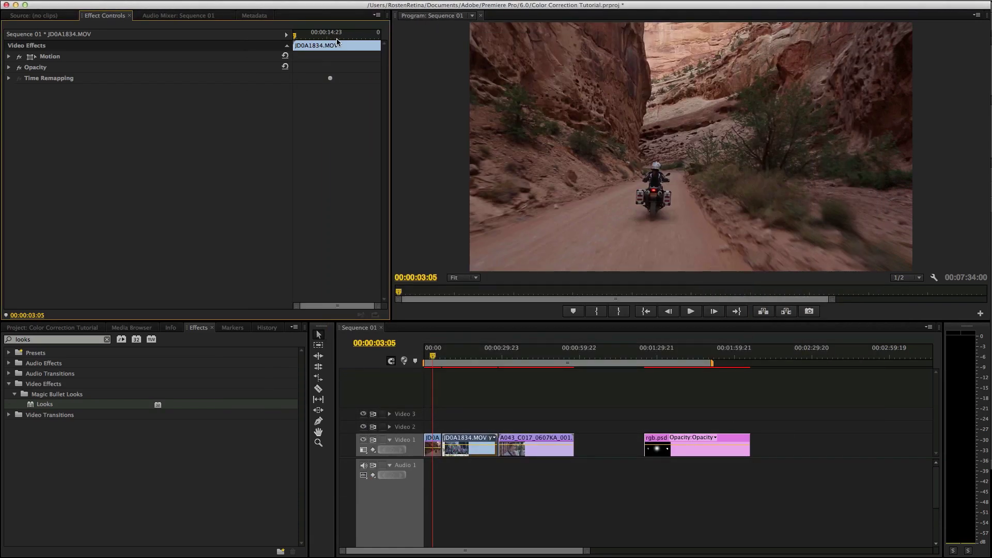
{"action": "left_click", "coordinate": [300, 2]}
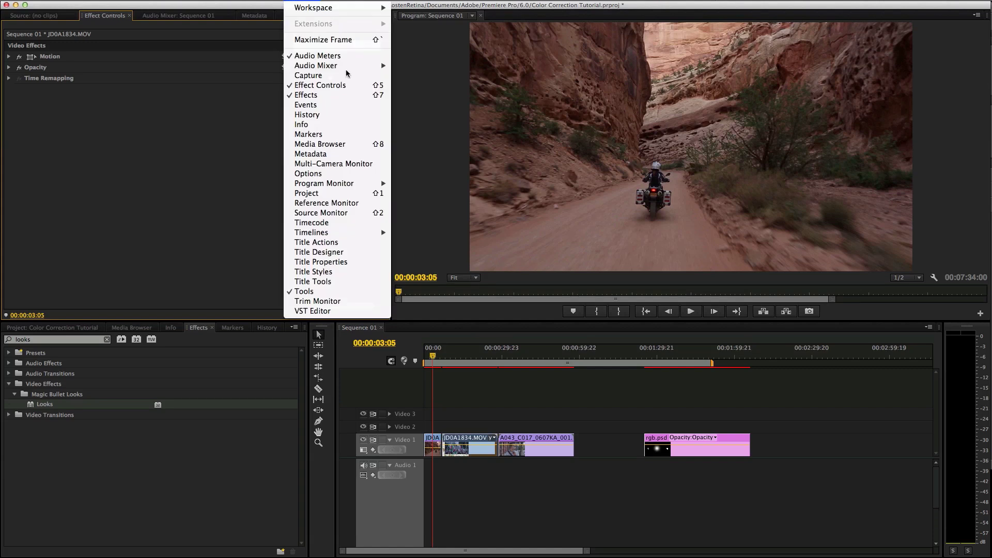
{"action": "mouse_move", "coordinate": [364, 183]}
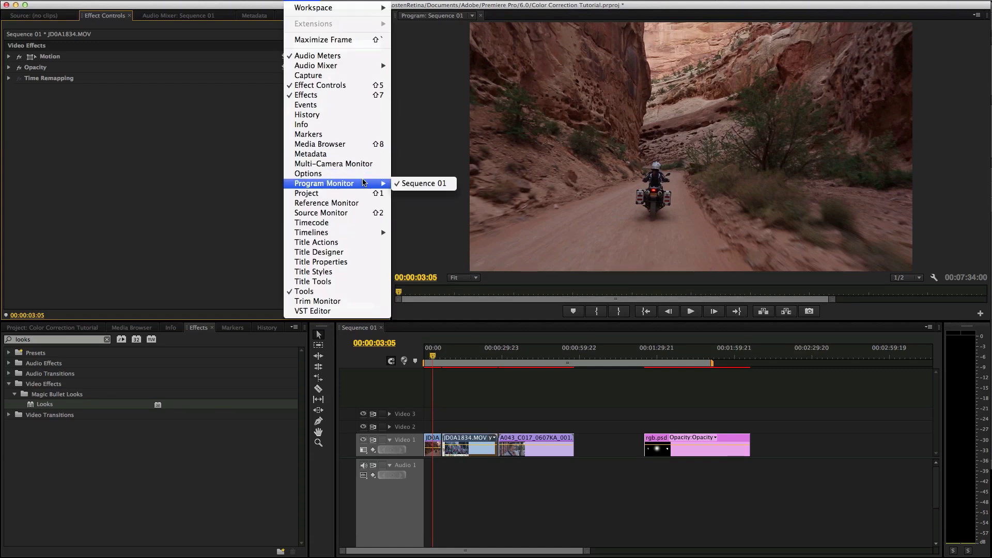
{"action": "left_click", "coordinate": [341, 203]}
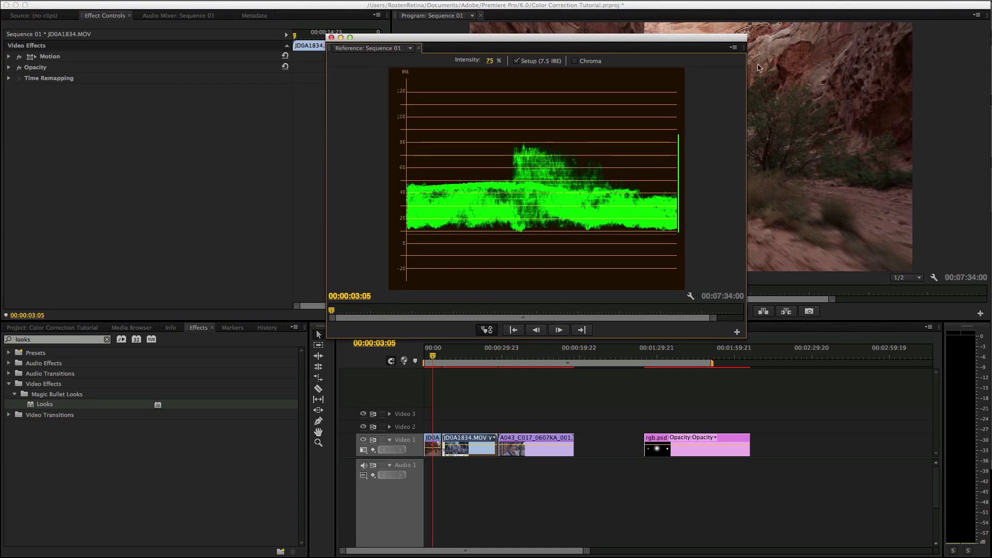
- Switch the Reference Monitor display to the YC Waveform
{"action": "left_click", "coordinate": [733, 48]}
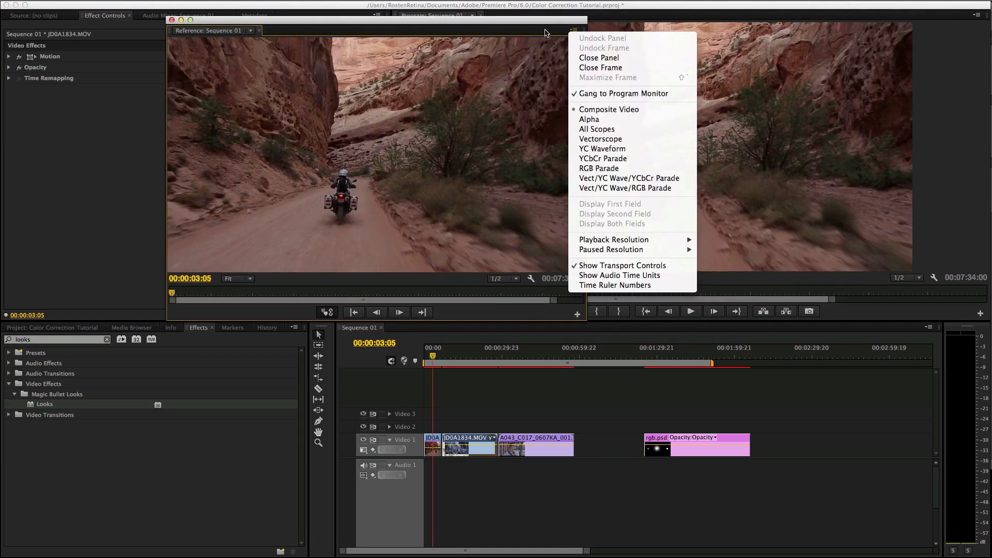
{"action": "left_click", "coordinate": [768, 127]}
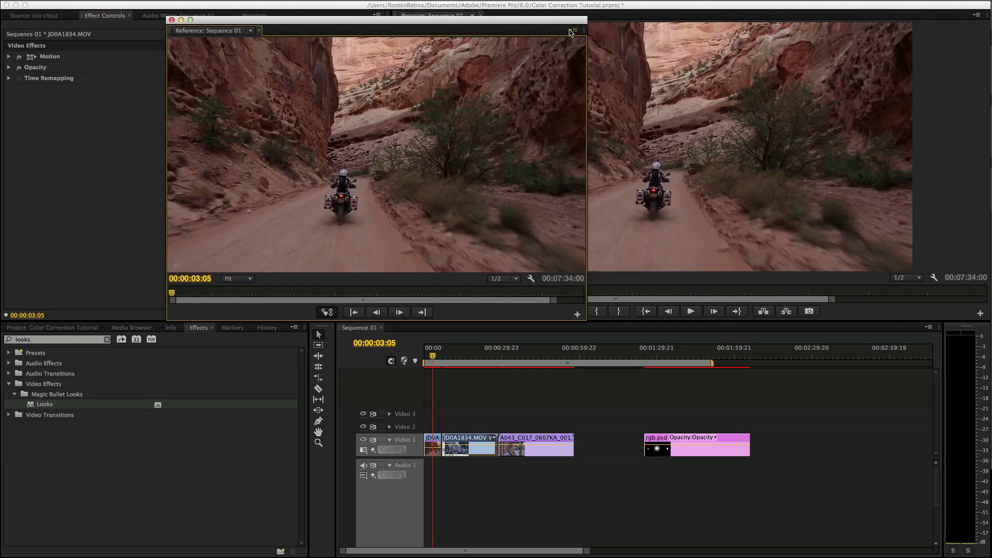
{"action": "left_click", "coordinate": [573, 30]}
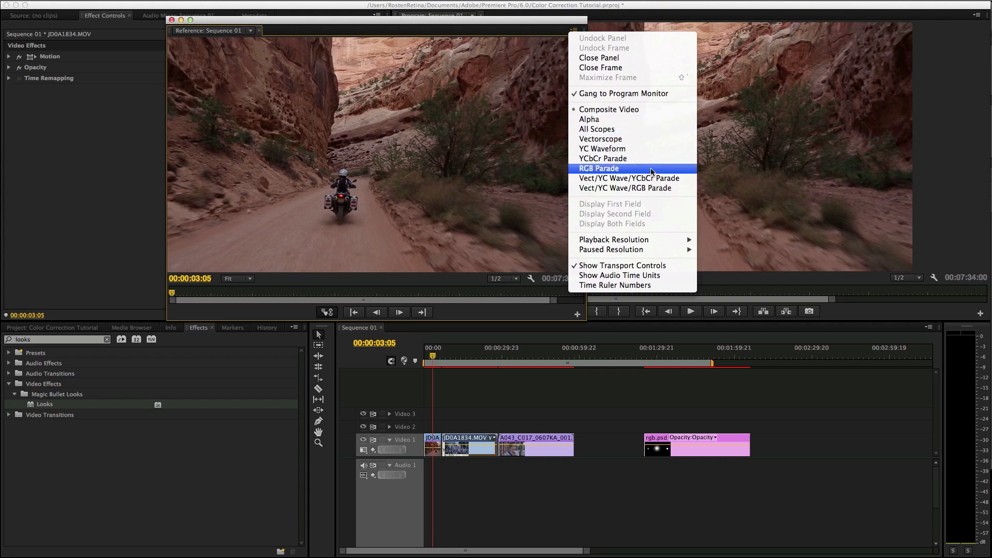
{"action": "left_click", "coordinate": [640, 149]}
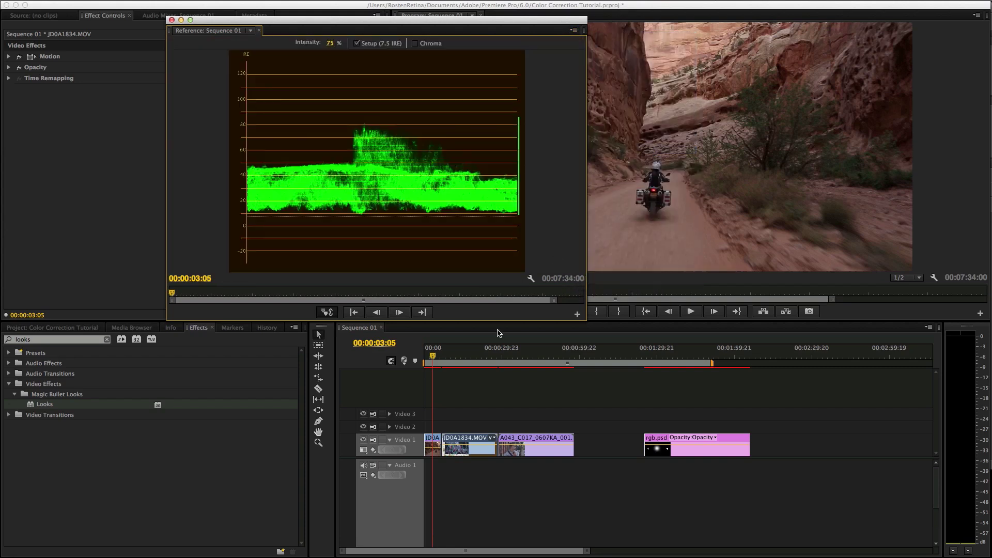
- Enlarge the waveform, move it beside the program view, and scrub the canyon clip near 00:00:03:00
{"action": "left_click_drag", "start_coordinate": [586, 320], "coordinate": [604, 350]}
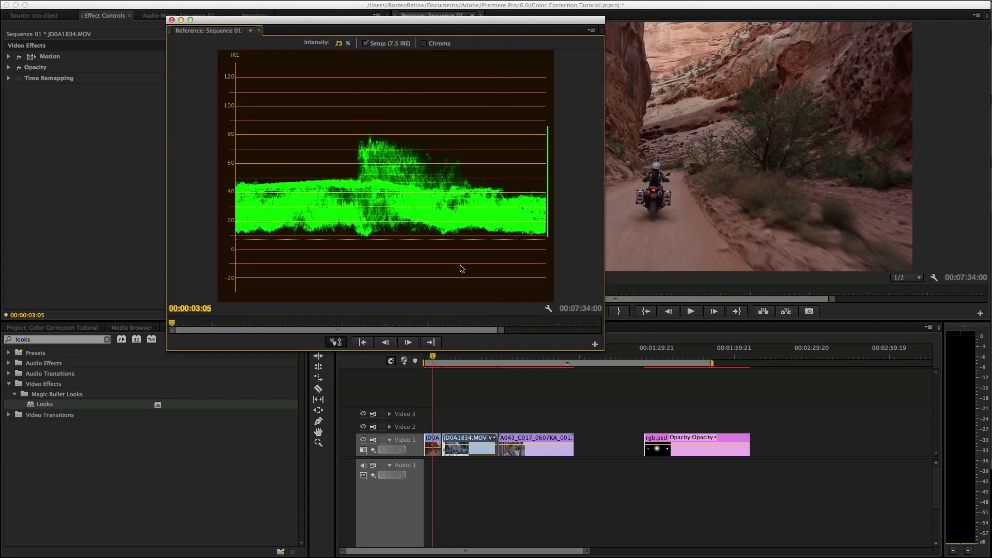
{"action": "left_click_drag", "start_coordinate": [450, 23], "coordinate": [618, 20]}
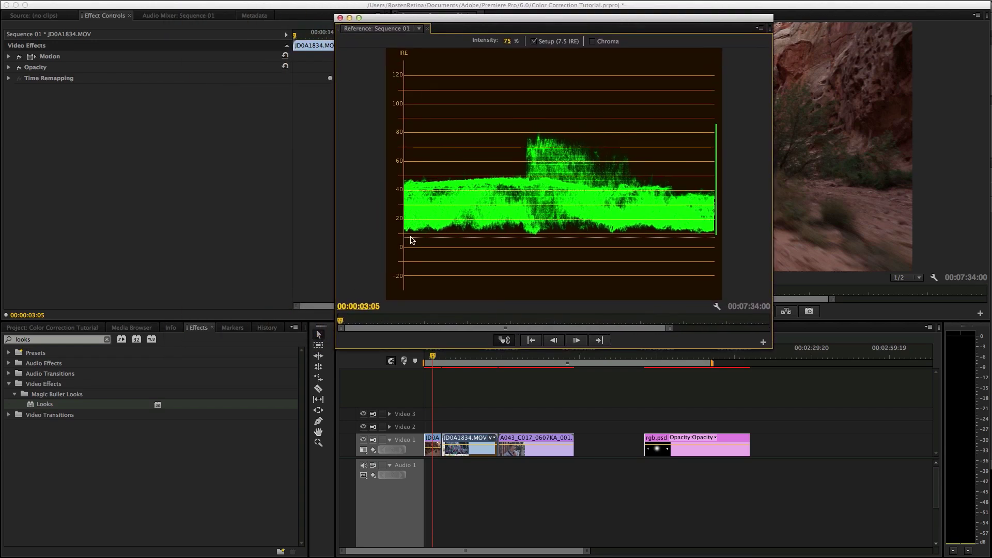
{"action": "left_click", "coordinate": [430, 357]}
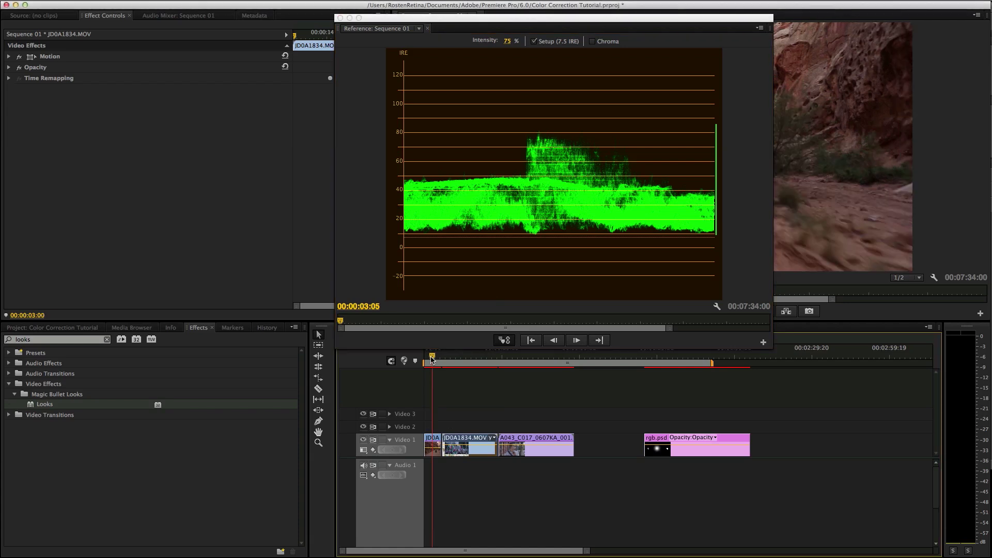
{"action": "mouse_move", "coordinate": [431, 357]}
{"action": "left_mouse_down"}
{"action": "mouse_move", "coordinate": [442, 360]}
{"action": "mouse_move", "coordinate": [432, 361]}
{"action": "left_mouse_up"}
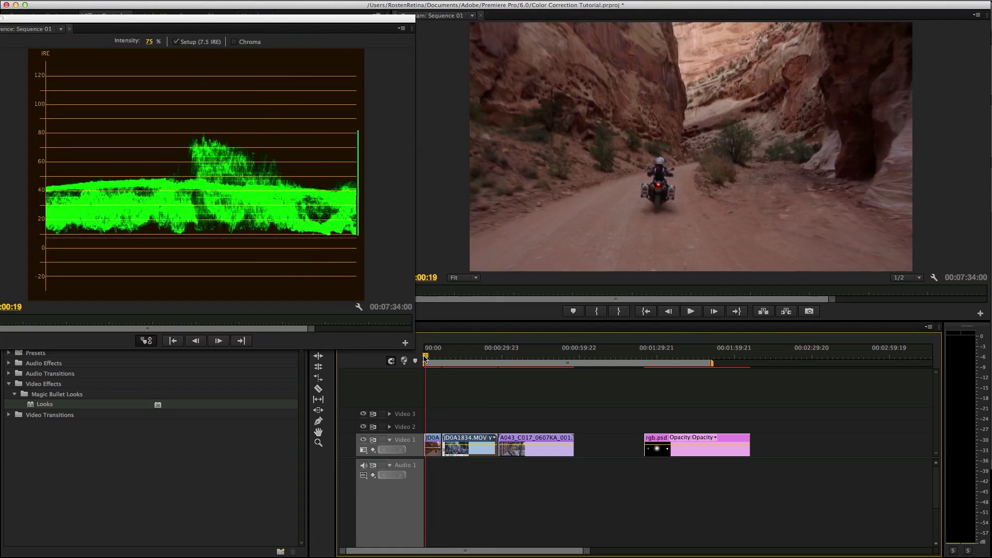
- Nudge the rgb.psd clip earlier on Video 1, then return to the canyon clip at 00:00:01:14
{"action": "left_click_drag", "start_coordinate": [634, 358], "coordinate": [677, 361]}
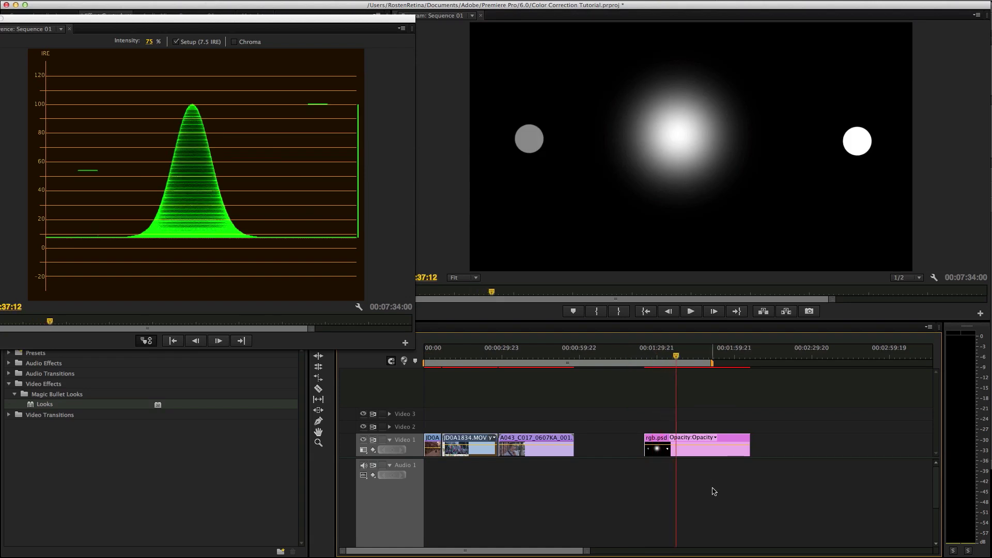
{"action": "left_click_drag", "start_coordinate": [698, 456], "coordinate": [676, 456]}
{"action": "left_click_drag", "start_coordinate": [678, 352], "coordinate": [636, 353]}
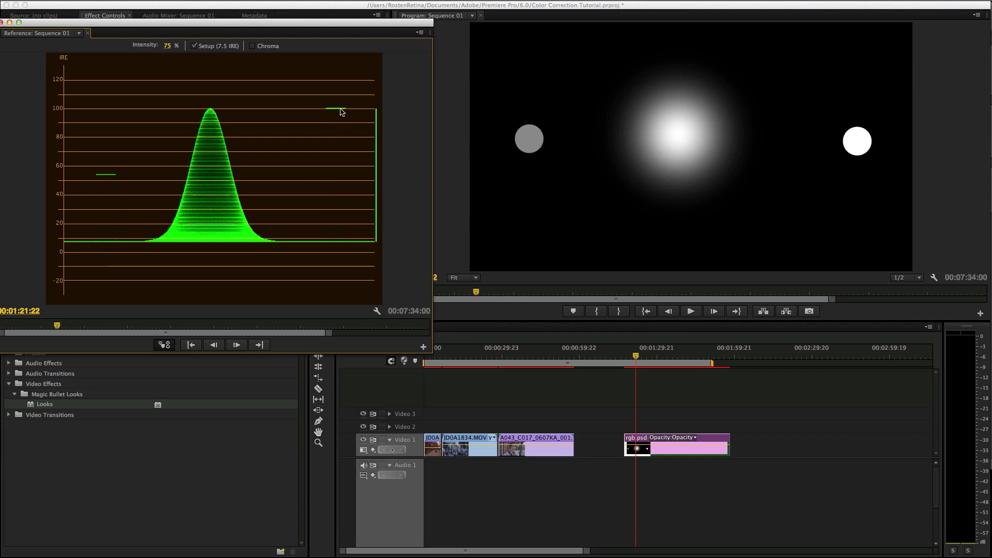
{"action": "key", "text": "shift+Left"}
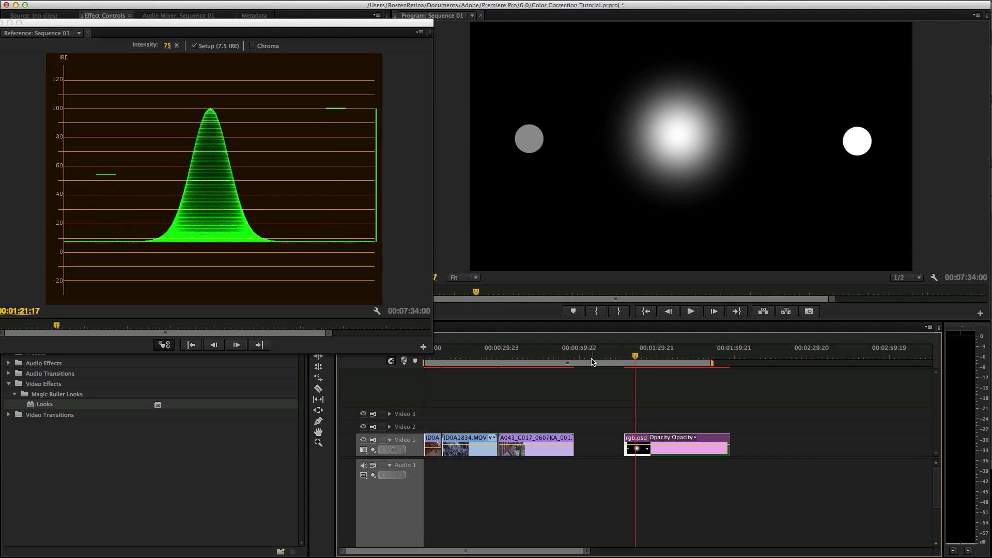
{"action": "key", "text": "Home"}
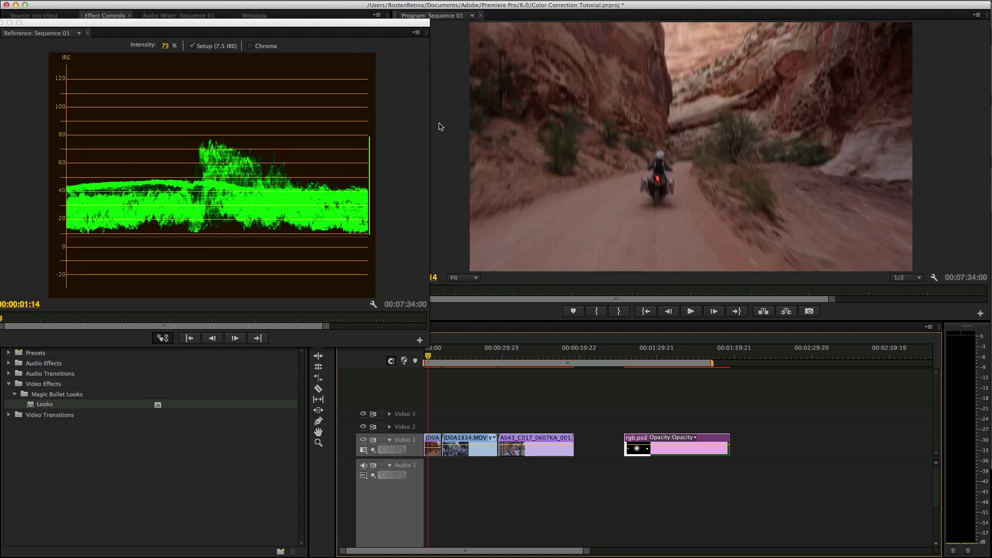
- Switch the reference scope to RGB Parade and scrub the canyon clip between 00:00:01:19 and 00:00:03:10
{"action": "left_click", "coordinate": [419, 33]}
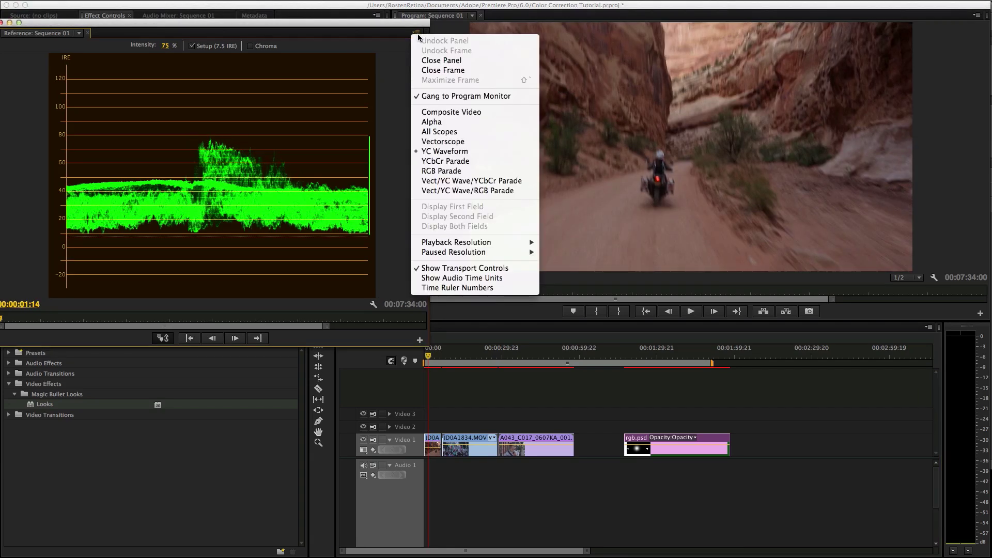
{"action": "left_click", "coordinate": [471, 171]}
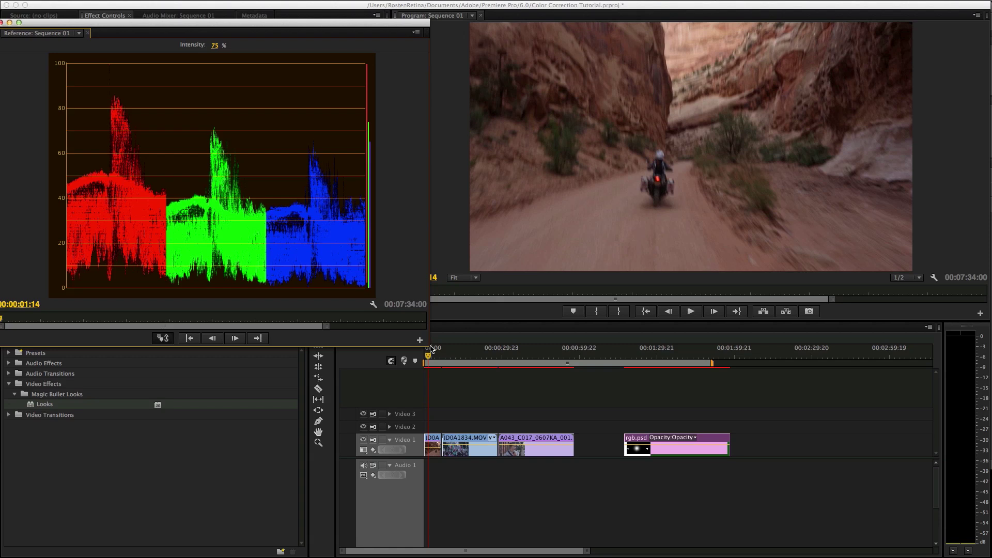
{"action": "left_click", "coordinate": [431, 350]}
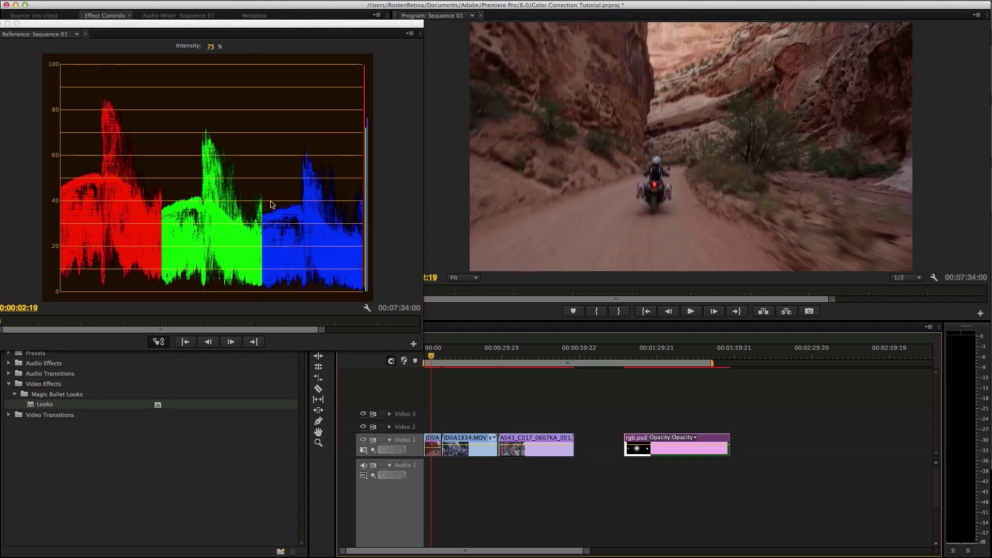
{"action": "left_click", "coordinate": [434, 359]}
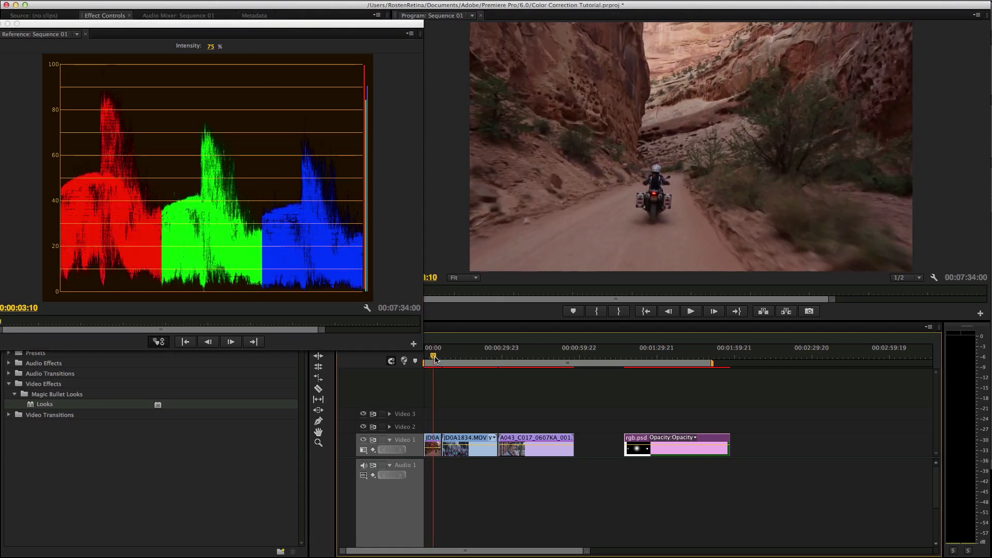
{"action": "left_click_drag", "start_coordinate": [434, 360], "coordinate": [428, 360]}
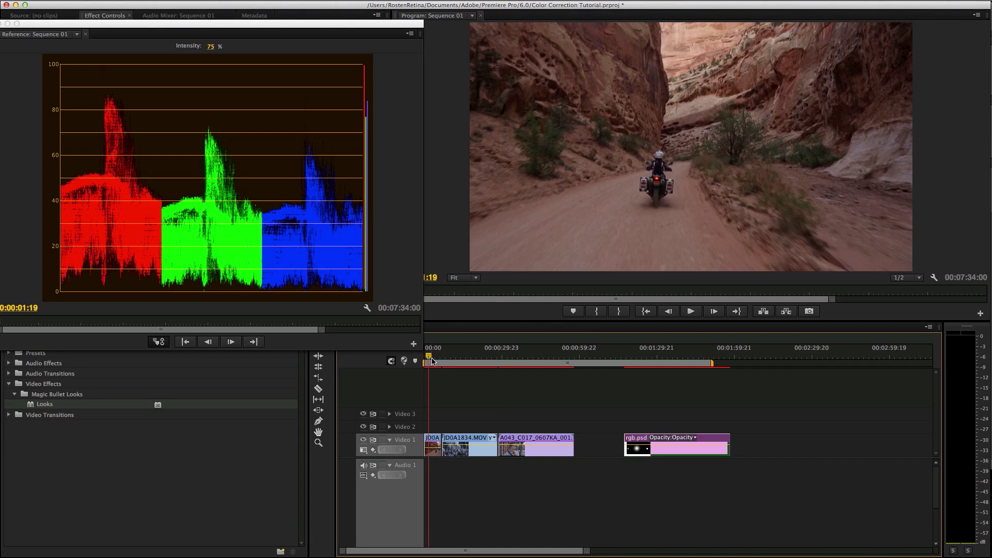
{"action": "left_click_drag", "start_coordinate": [429, 357], "coordinate": [431, 356]}
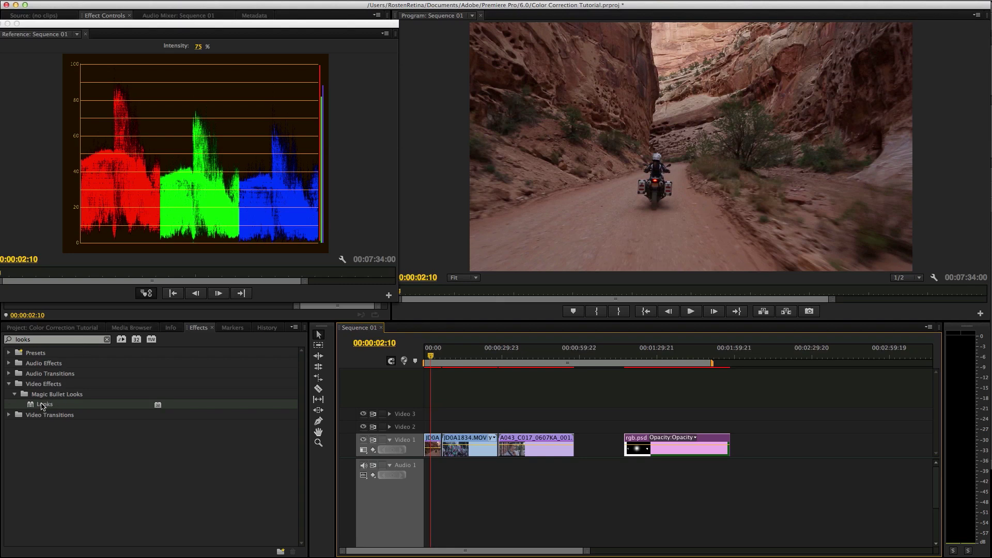
- Close the reference monitor, collapse the first Looks effect, and edit the second Looks in Magic Bullet
{"action": "left_click_drag", "start_coordinate": [32, 406], "coordinate": [433, 447]}
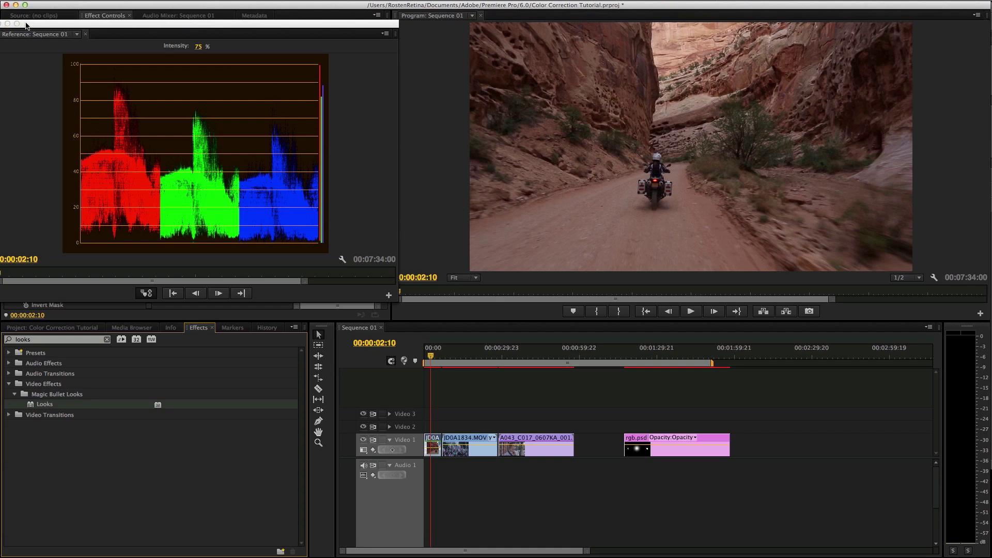
{"action": "left_click_drag", "start_coordinate": [20, 34], "coordinate": [85, 88]}
{"action": "left_click", "coordinate": [75, 79]}
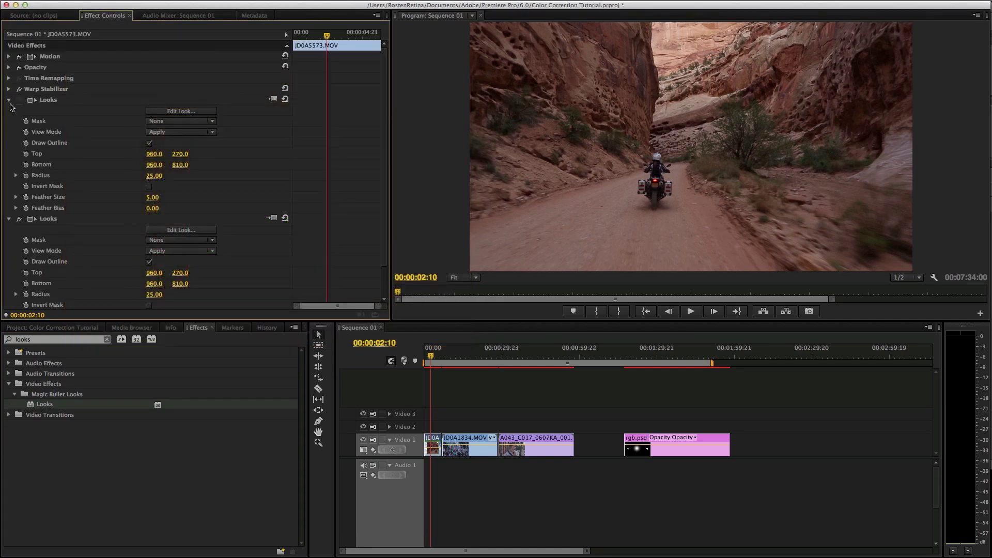
{"action": "left_click", "coordinate": [9, 100]}
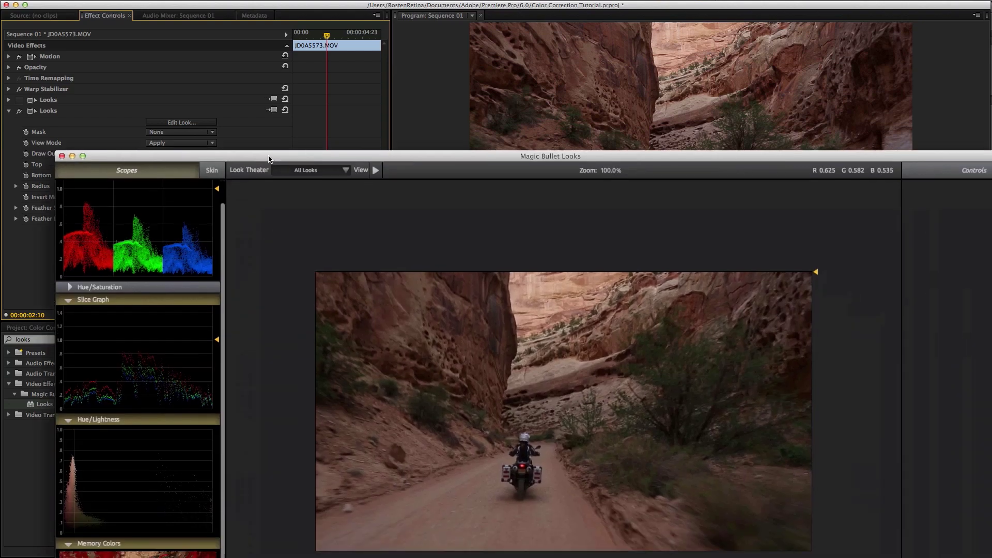
{"action": "left_click_drag", "start_coordinate": [268, 153], "coordinate": [220, 10]}
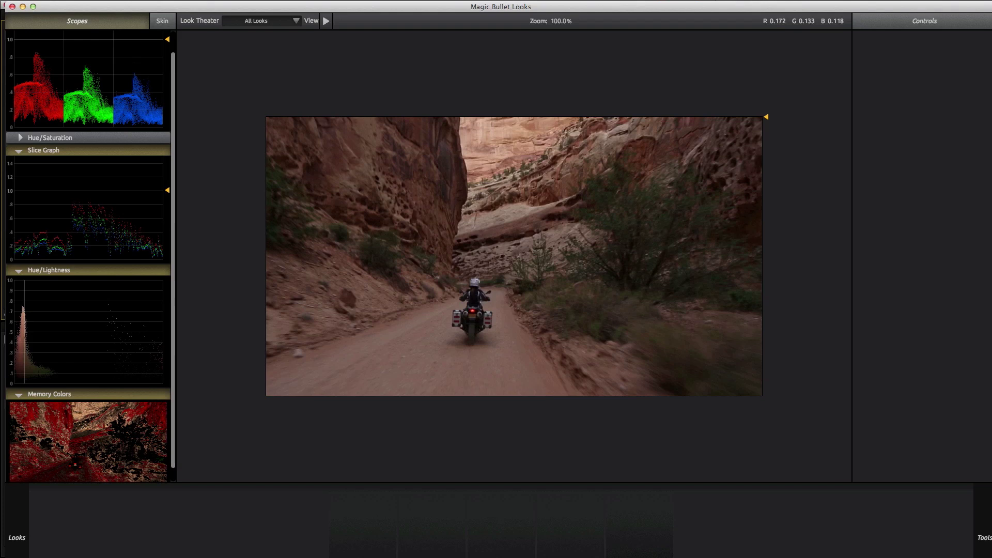
- Drag Colorista 3-Way from the Subject tools onto the canyon preview image
{"action": "mouse_move", "coordinate": [989, 259]}
{"action": "left_click", "coordinate": [748, 475]}
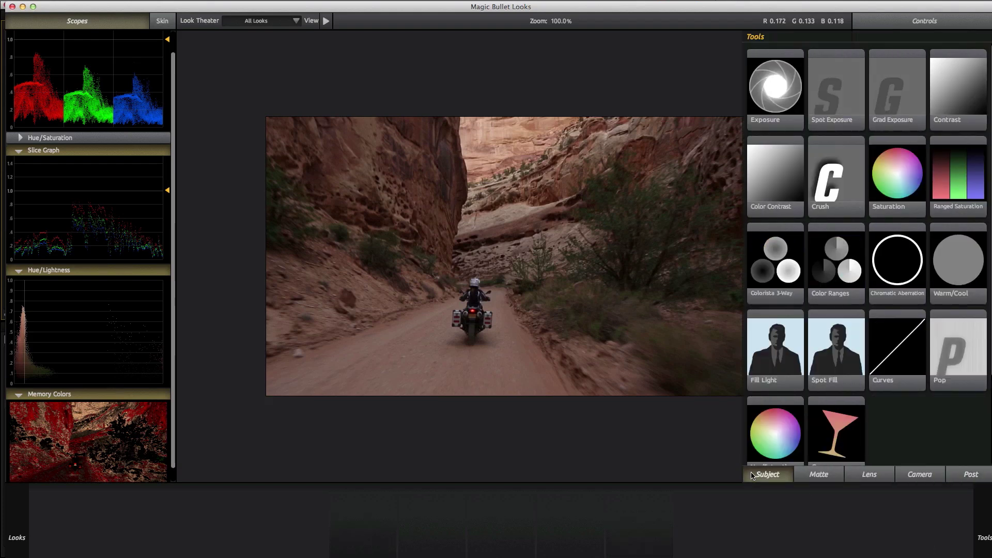
{"action": "mouse_move", "coordinate": [963, 518]}
{"action": "left_click_drag", "start_coordinate": [775, 277], "coordinate": [704, 361]}
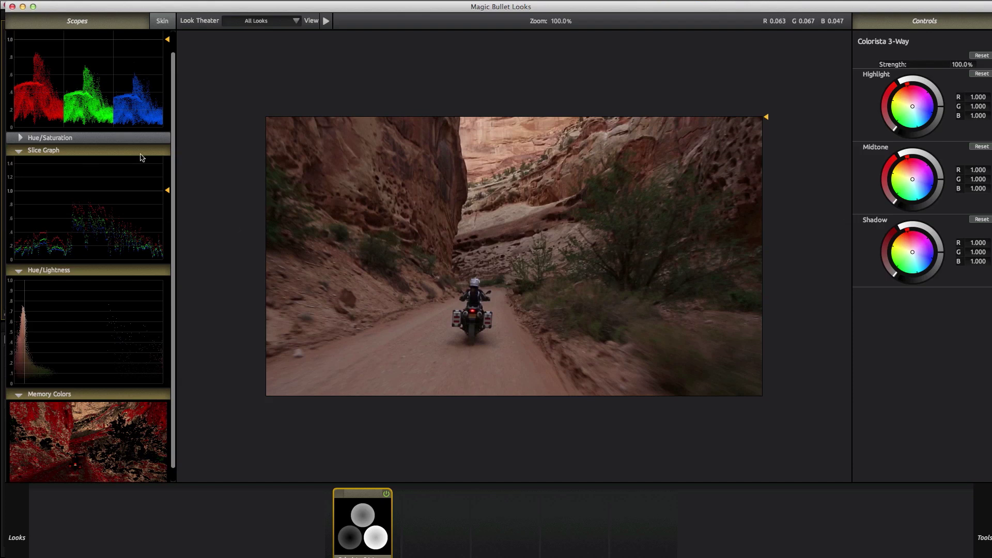
{"action": "left_click", "coordinate": [19, 150]}
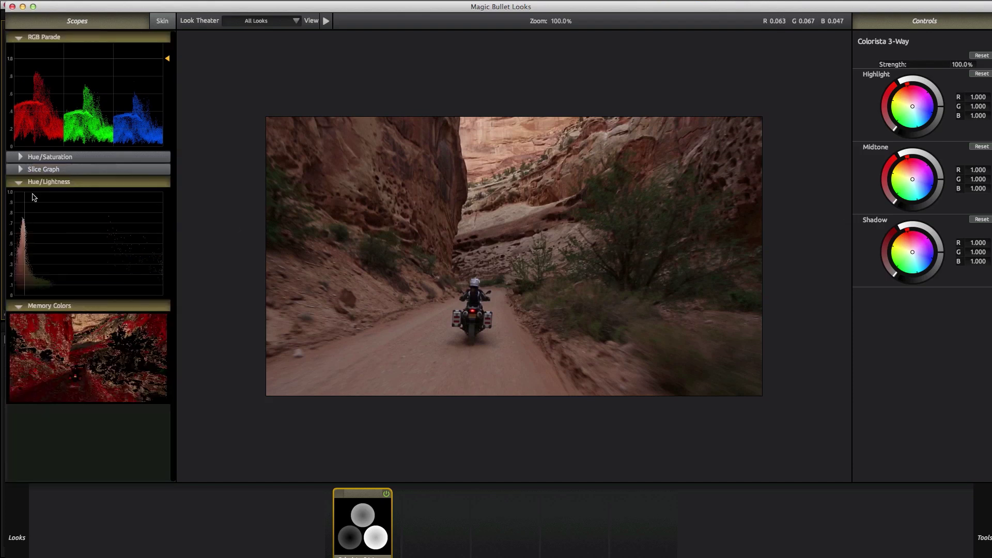
- Collapse the Hue/Lightness and Memory Colors scopes and raise the Colorista highlights to 2.071
{"action": "left_click", "coordinate": [16, 184]}
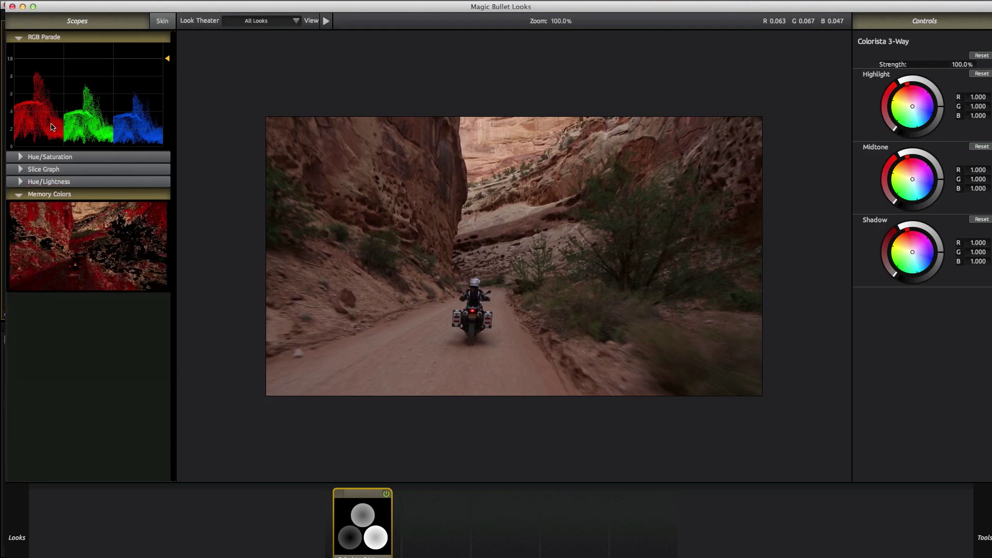
{"action": "left_click", "coordinate": [19, 195]}
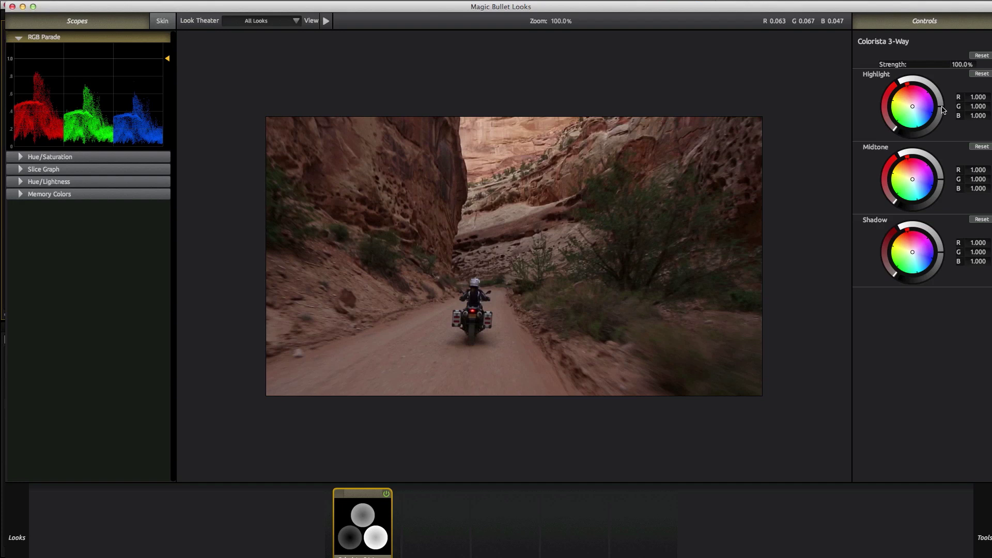
{"action": "mouse_move", "coordinate": [943, 110]}
{"action": "left_mouse_down"}
{"action": "mouse_move", "coordinate": [943, 91]}
{"action": "mouse_move", "coordinate": [941, 102]}
{"action": "left_mouse_up"}
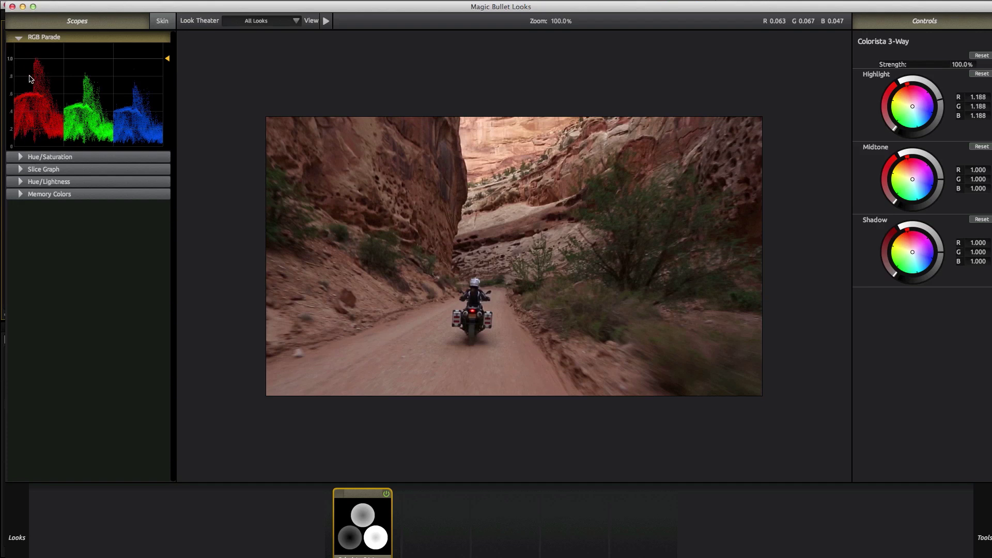
{"action": "left_click_drag", "start_coordinate": [943, 106], "coordinate": [943, 86]}
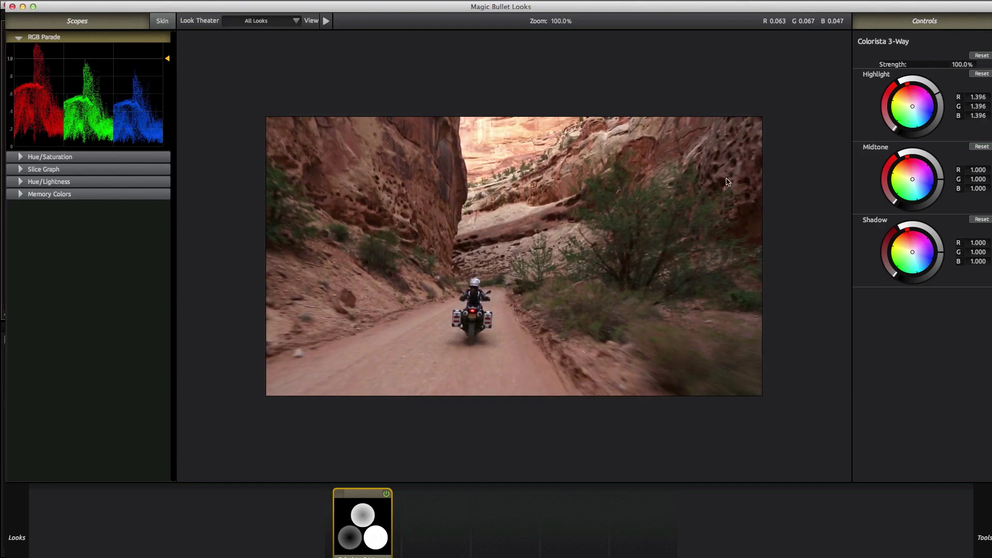
- Rescale the RGB Parade scope to show values up to 1.8
{"action": "left_click_drag", "start_coordinate": [167, 58], "coordinate": [168, 89]}
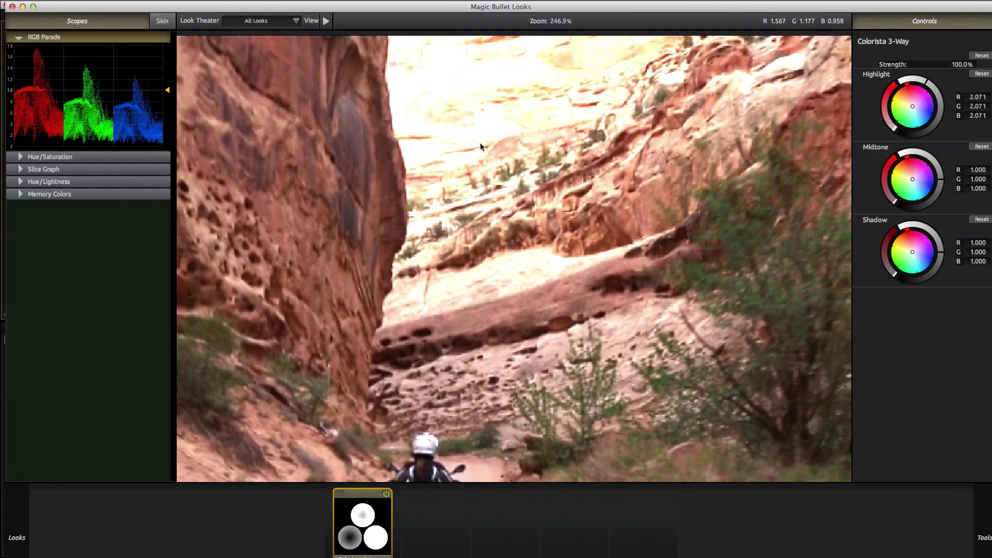
{"action": "scroll", "coordinate": [479, 143], "scroll_direction": "down", "scroll_amount": 2}
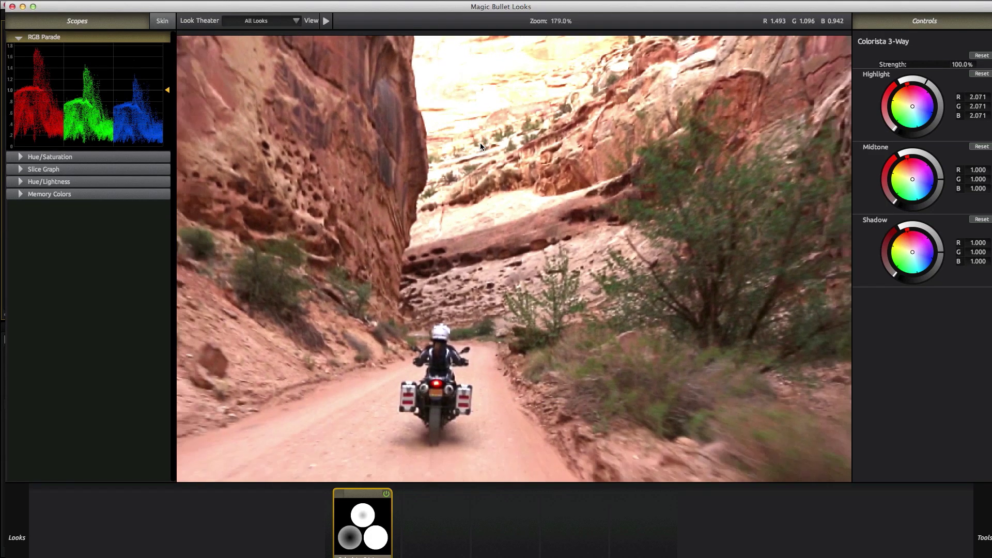
{"action": "scroll", "coordinate": [479, 142], "scroll_direction": "down", "scroll_amount": 5}
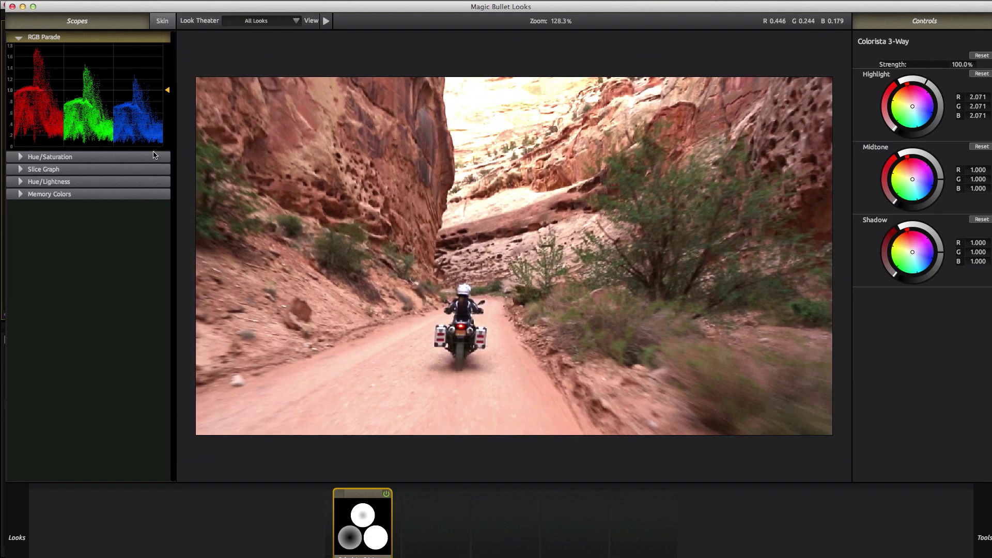
- Undo the big highlight boost, then set highlights to 1.165 and shadows to 0.991
{"action": "key", "text": "super+z"}
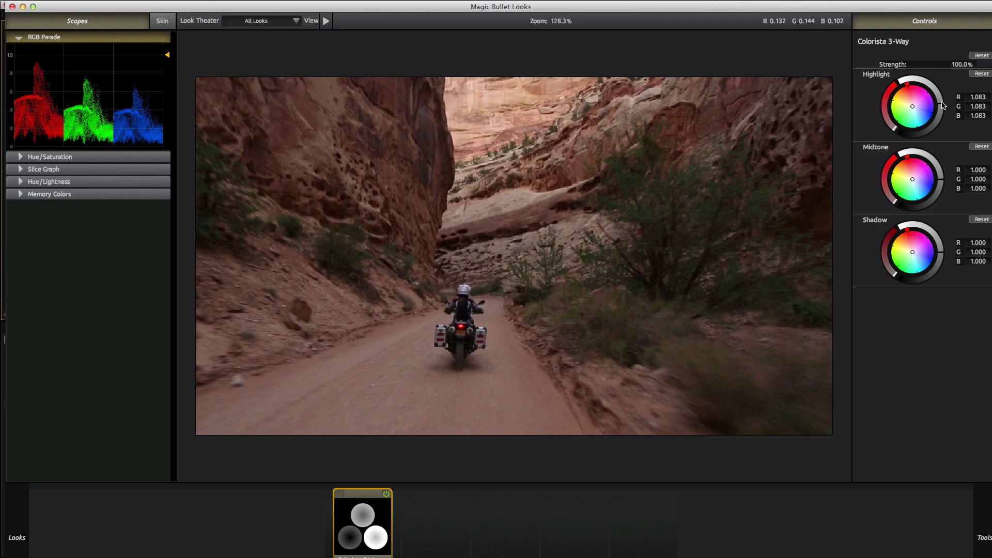
{"action": "left_click_drag", "start_coordinate": [943, 105], "coordinate": [928, 115]}
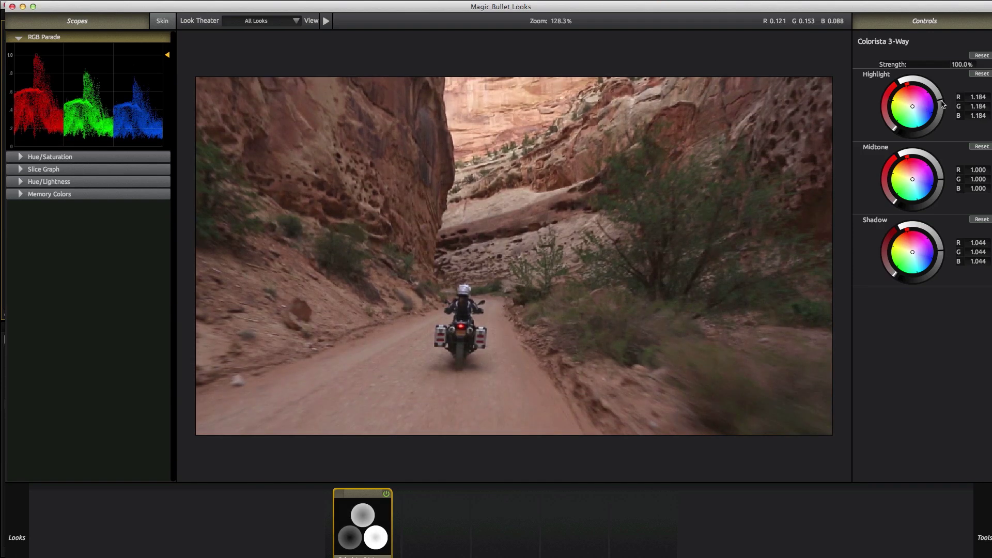
{"action": "left_click_drag", "start_coordinate": [928, 115], "coordinate": [929, 121]}
{"action": "left_click_drag", "start_coordinate": [929, 260], "coordinate": [928, 279]}
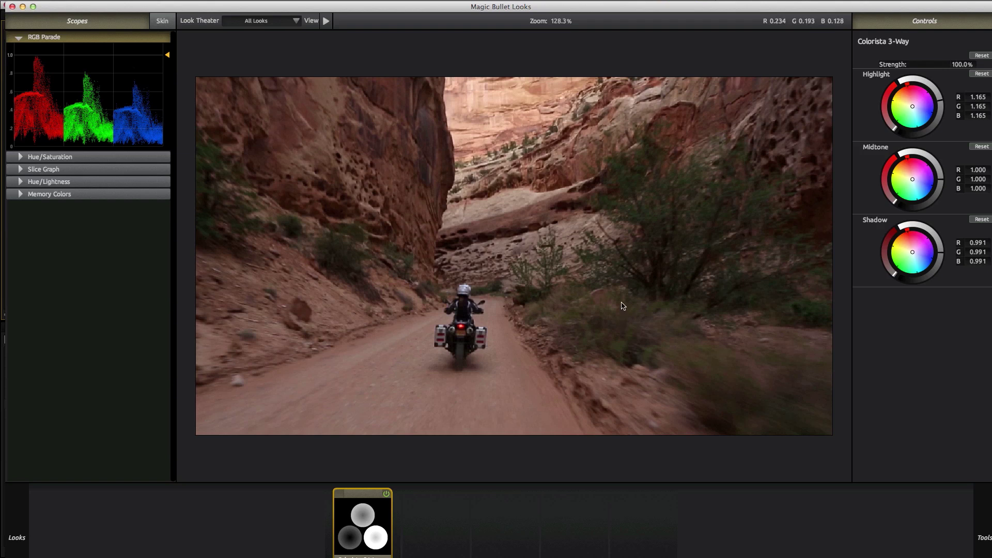
{"action": "scroll", "coordinate": [622, 306], "scroll_direction": "down", "scroll_amount": 2}
{"action": "scroll", "coordinate": [622, 306], "scroll_direction": "up", "scroll_amount": 1}
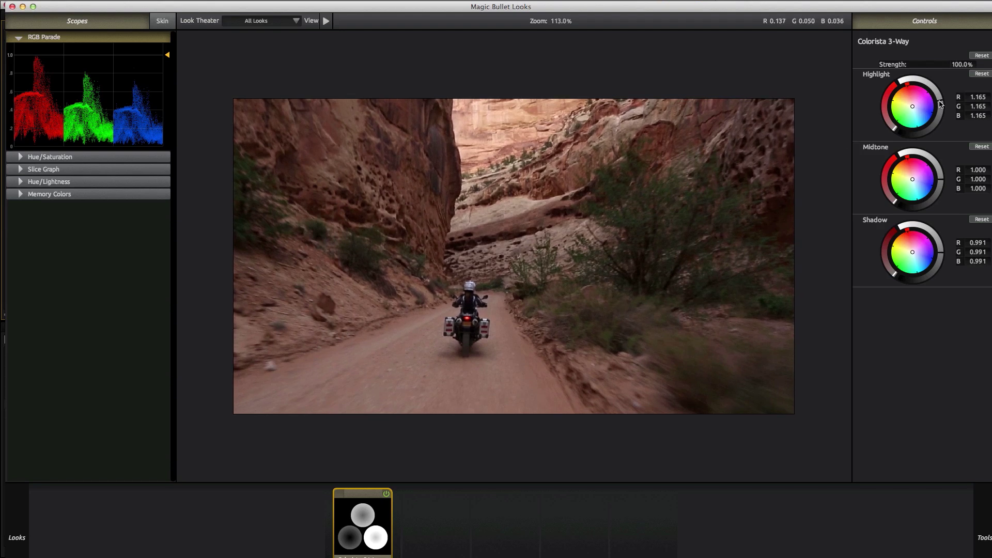
- Keep highlights at 1.165, lift midtones to 1.617, and deepen shadows to 0.960
{"action": "left_click_drag", "start_coordinate": [940, 105], "coordinate": [931, 83]}
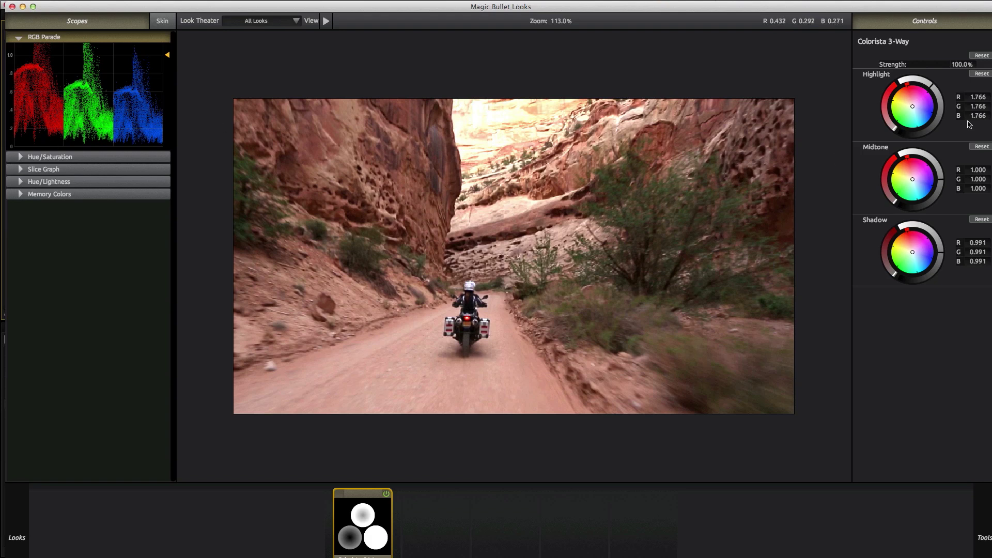
{"action": "left_click", "coordinate": [975, 75]}
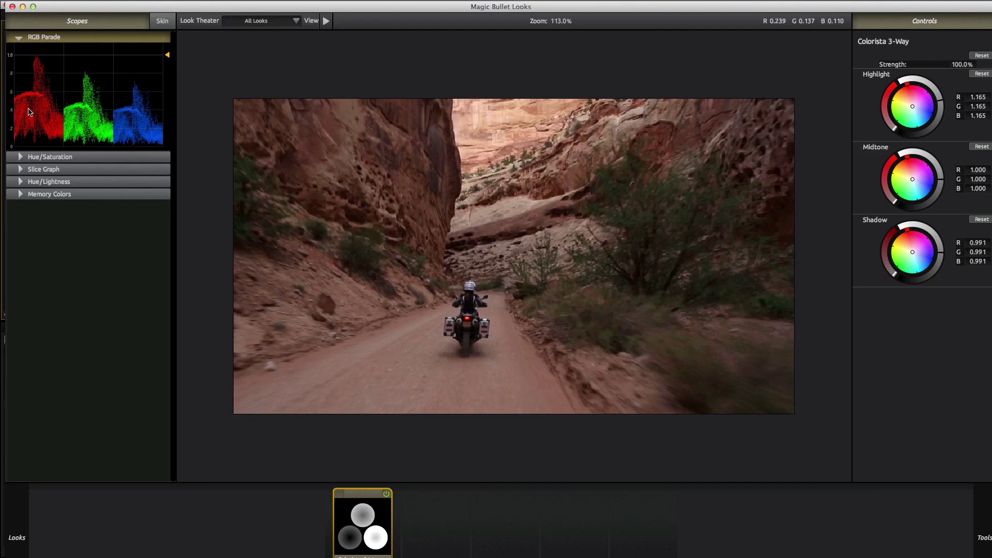
{"action": "left_click_drag", "start_coordinate": [879, 198], "coordinate": [880, 180]}
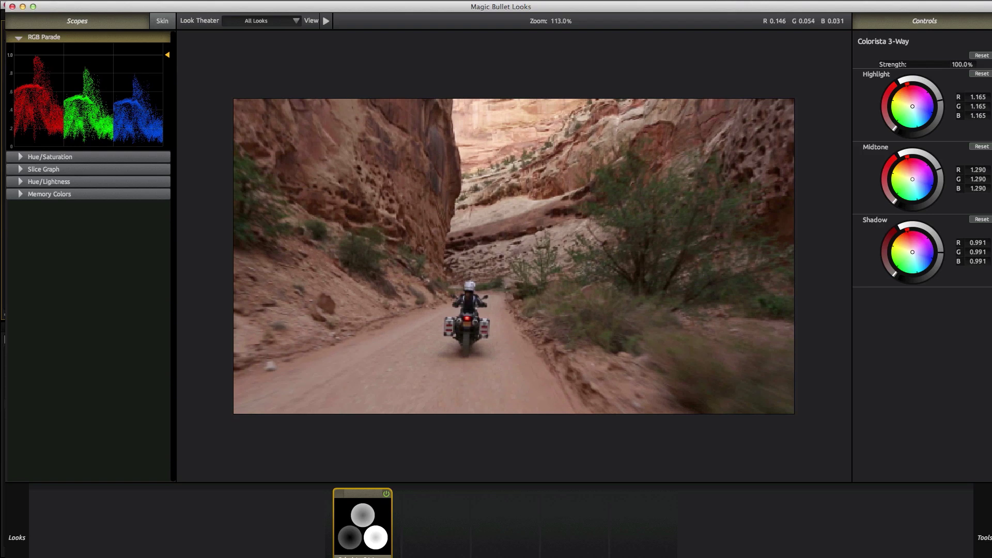
{"action": "left_click_drag", "start_coordinate": [880, 182], "coordinate": [879, 174]}
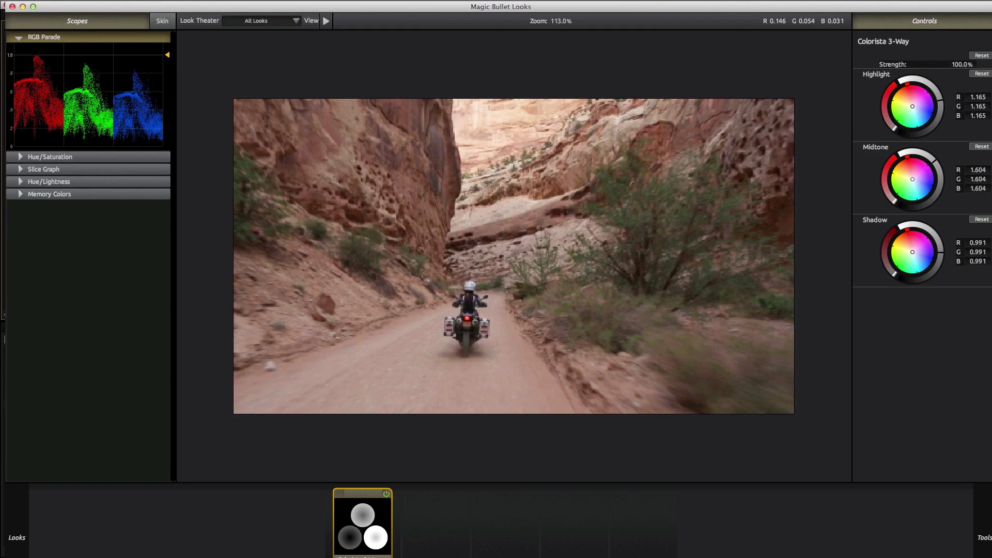
{"action": "left_click_drag", "start_coordinate": [879, 172], "coordinate": [879, 170]}
{"action": "left_click_drag", "start_coordinate": [935, 162], "coordinate": [935, 163]}
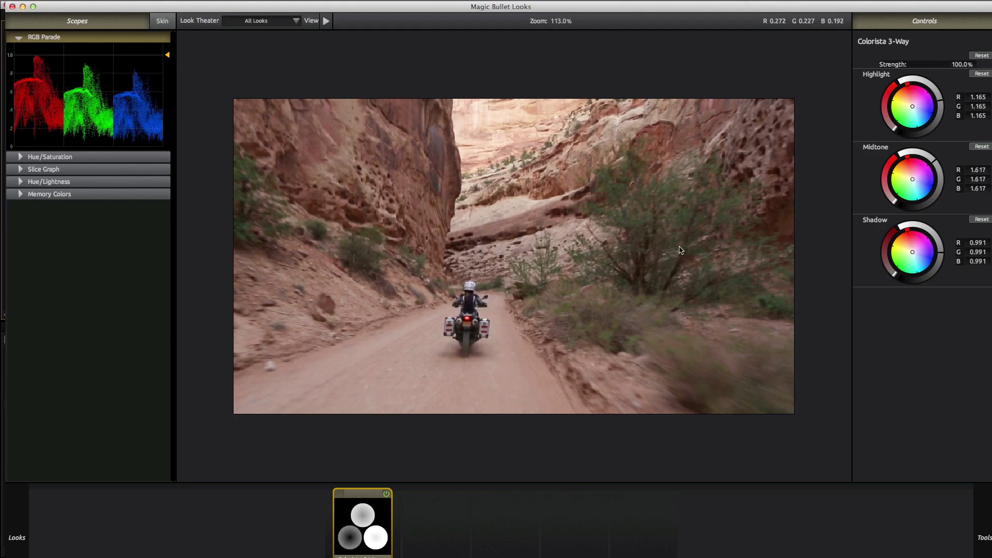
{"action": "left_click_drag", "start_coordinate": [942, 252], "coordinate": [940, 253]}
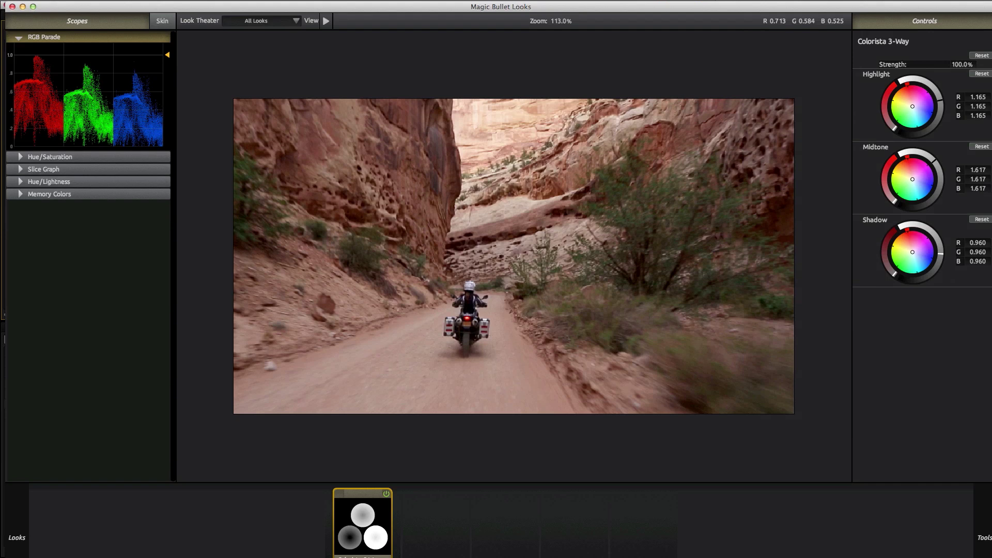
- Add a Saturation tool to the Post stage and raise it to 107%
{"action": "mouse_move", "coordinate": [988, 551]}
{"action": "left_click", "coordinate": [970, 474]}
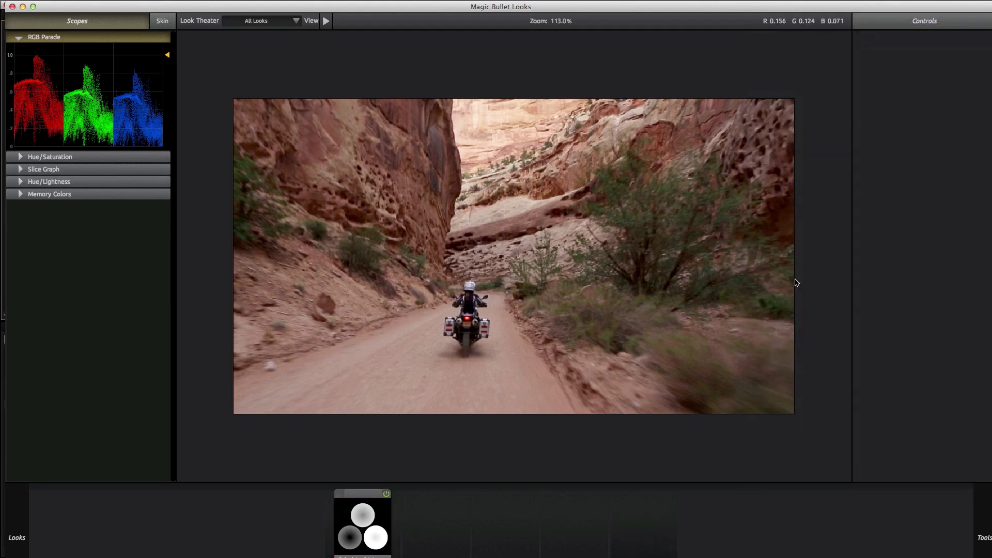
{"action": "mouse_move", "coordinate": [981, 357]}
{"action": "left_click_drag", "start_coordinate": [775, 256], "coordinate": [588, 358]}
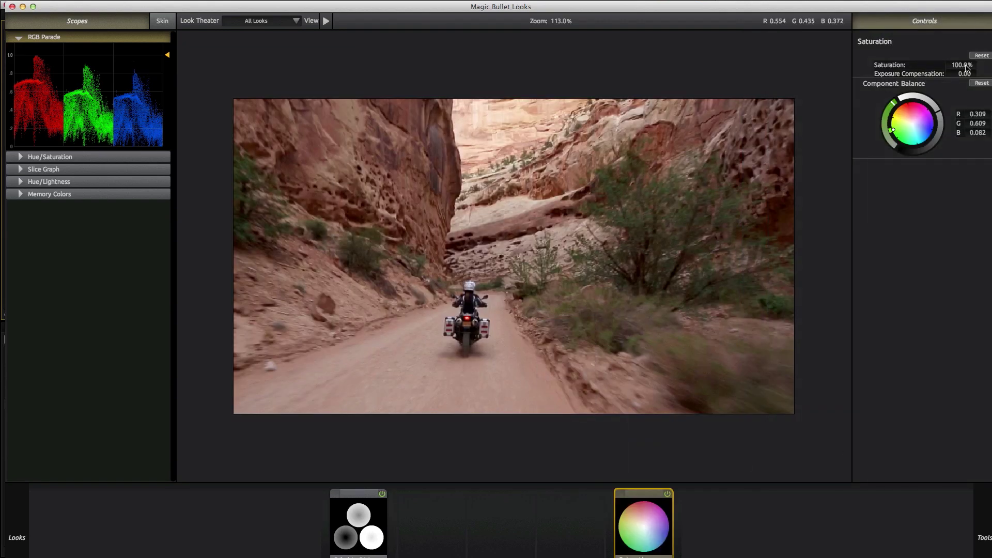
{"action": "left_click_drag", "start_coordinate": [967, 68], "coordinate": [964, 71]}
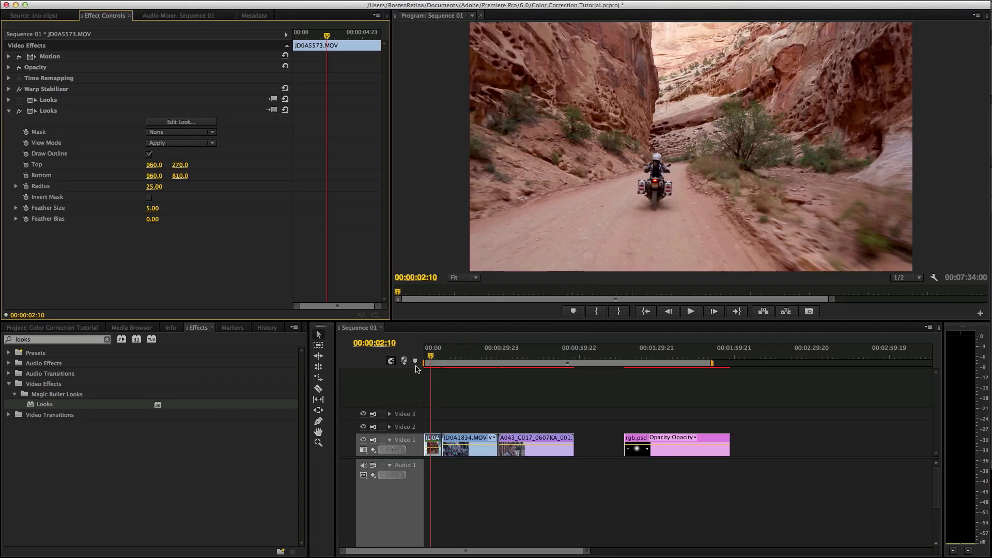
- Toggle the second Looks effect off and on to compare the graded and original canyon clip
{"action": "left_click", "coordinate": [19, 111]}
{"action": "left_click", "coordinate": [19, 111]}
{"action": "left_click", "coordinate": [18, 111]}
{"action": "left_click", "coordinate": [18, 111]}
{"action": "left_click", "coordinate": [18, 111]}
{"action": "left_click", "coordinate": [18, 111]}
{"action": "left_click", "coordinate": [18, 111]}
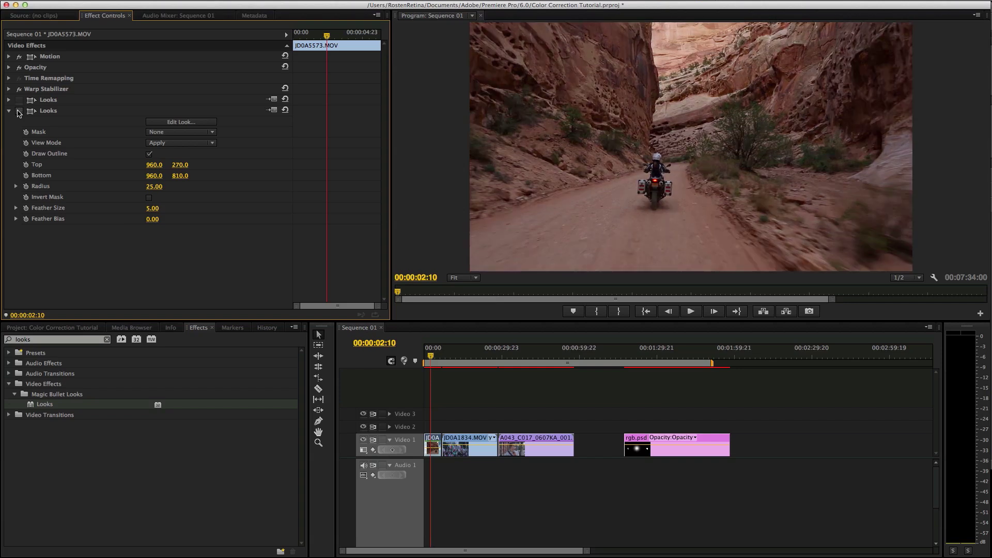
{"action": "left_click", "coordinate": [19, 111]}
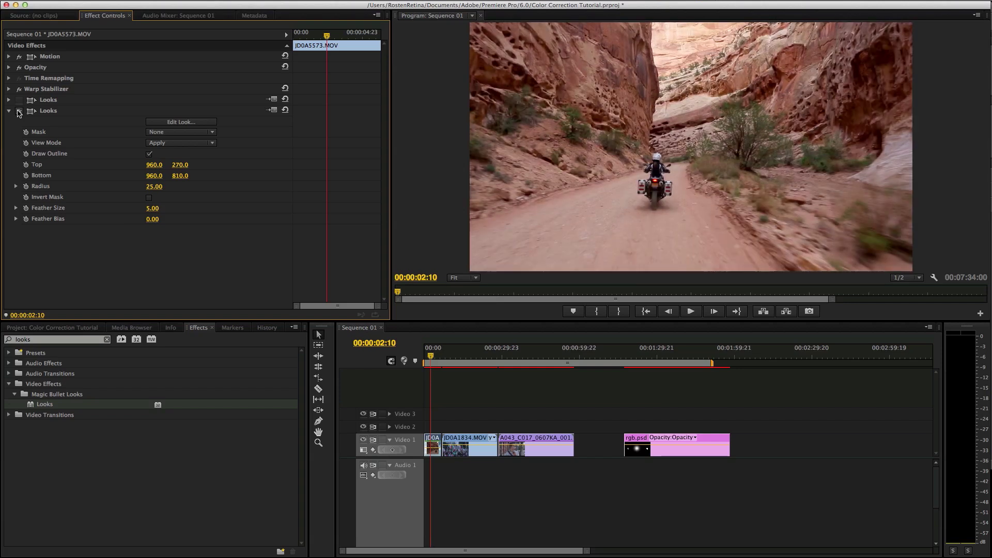
{"action": "left_click", "coordinate": [19, 111]}
{"action": "left_click", "coordinate": [19, 111]}
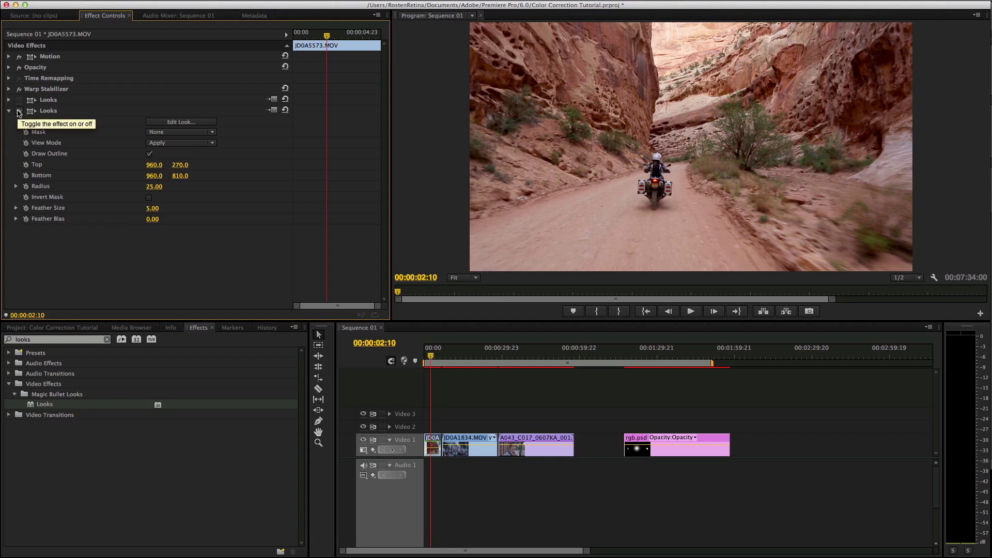
- Dock an RGB parade Reference Monitor and play ahead to the flag-crowd clip at 00:00:10:05
{"action": "left_click", "coordinate": [300, 0]}
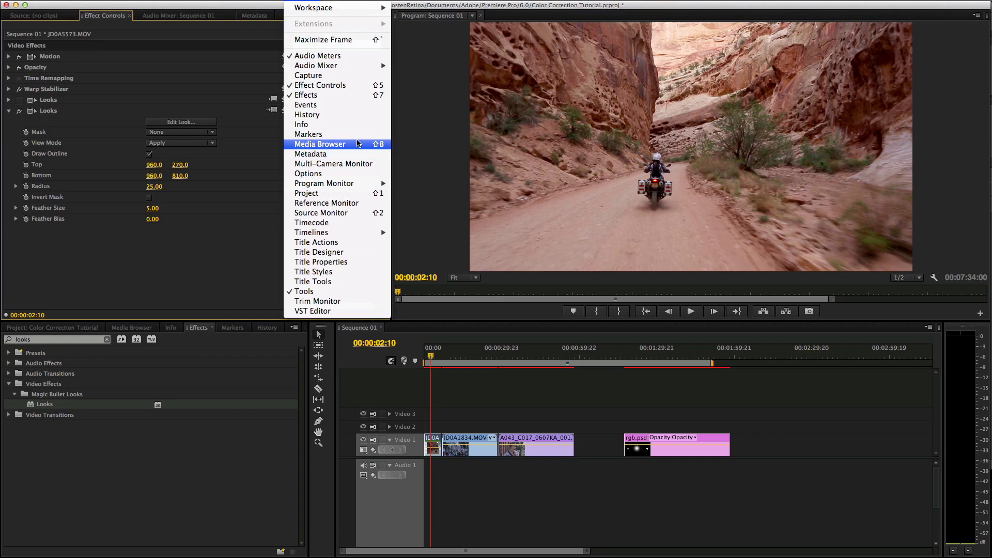
{"action": "left_click", "coordinate": [351, 203]}
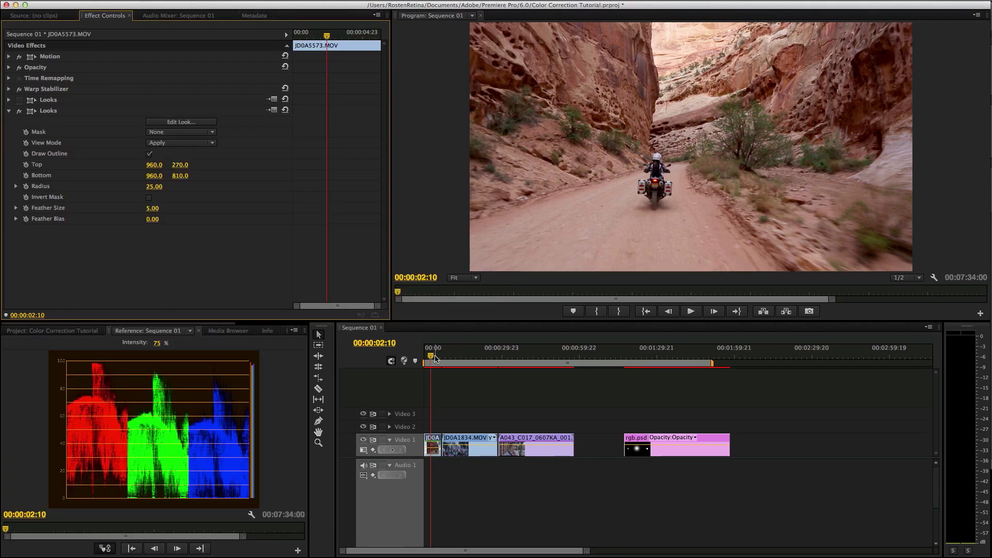
{"action": "left_click_drag", "start_coordinate": [436, 358], "coordinate": [423, 360]}
{"action": "key", "text": "space"}
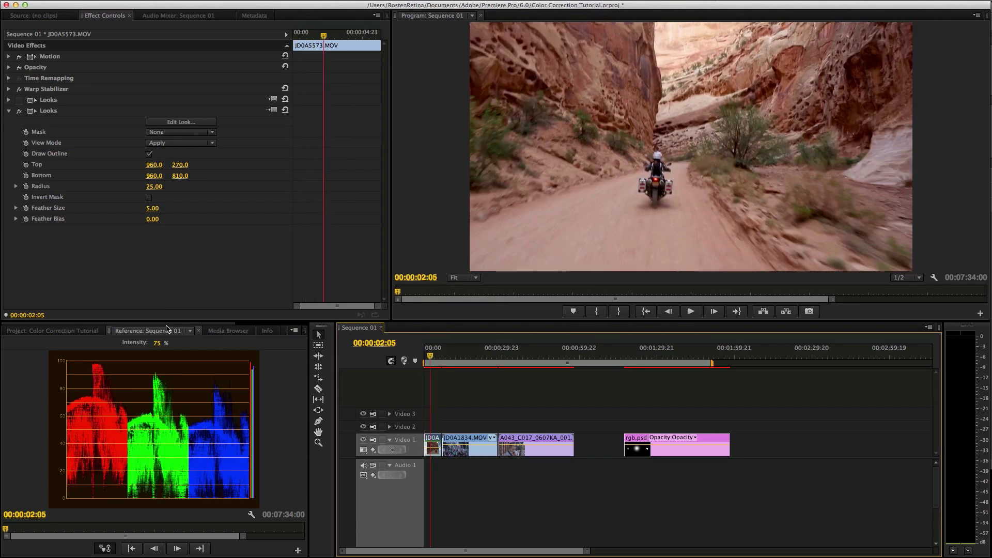
{"action": "left_click_drag", "start_coordinate": [439, 356], "coordinate": [449, 356]}
- Select JD0A1834.MOV at about 00:00:18:14 and drag the Looks effect onto it
{"action": "key", "text": "space"}
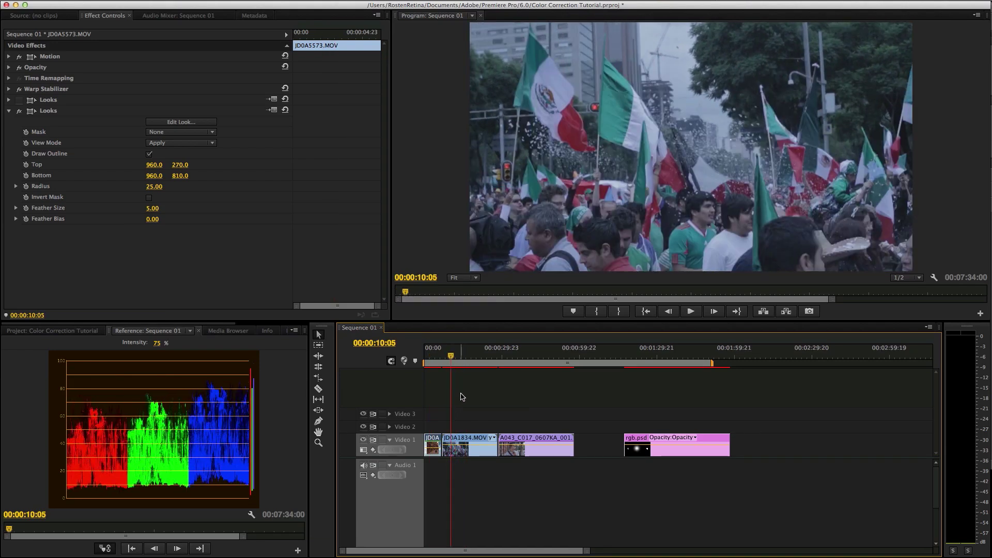
{"action": "key", "text": "space"}
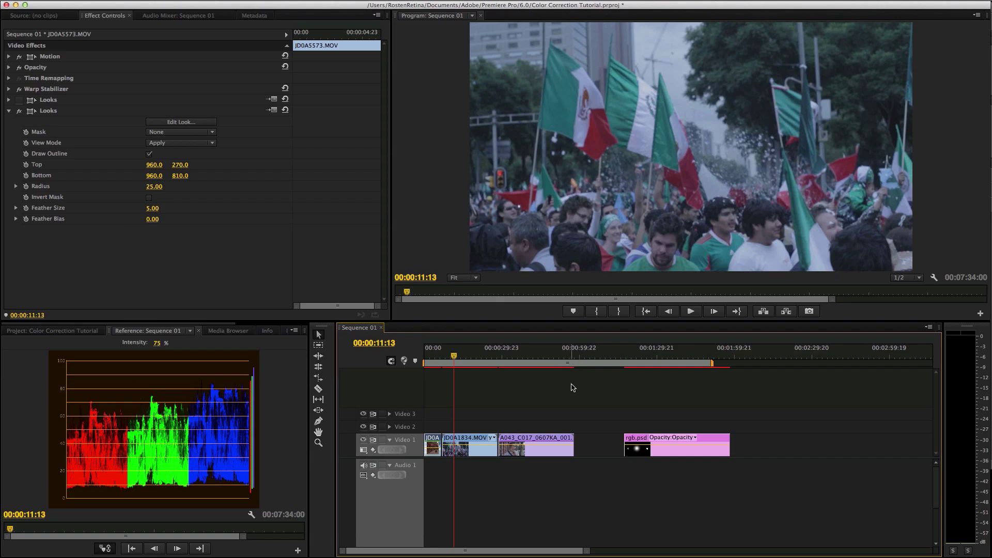
{"action": "left_click", "coordinate": [472, 355]}
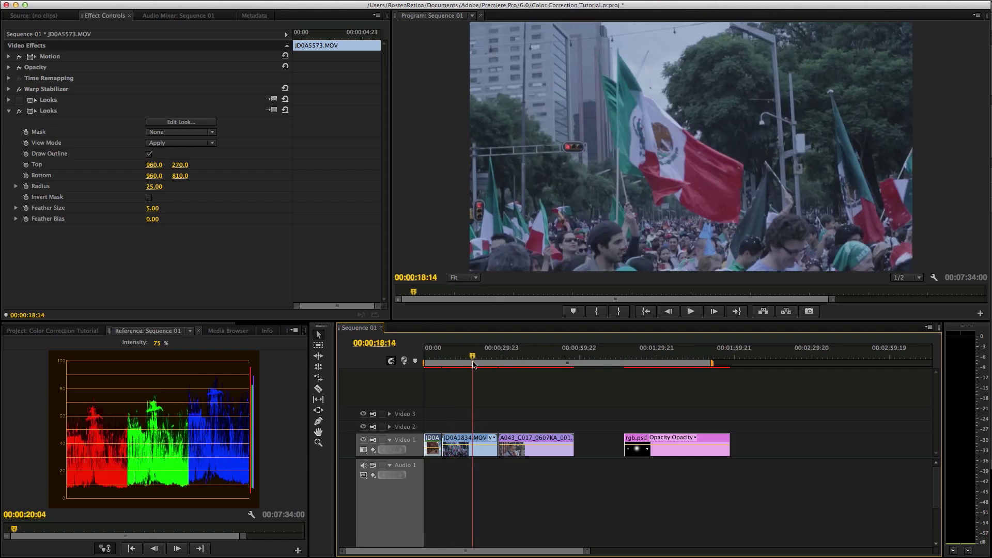
{"action": "left_click", "coordinate": [473, 356]}
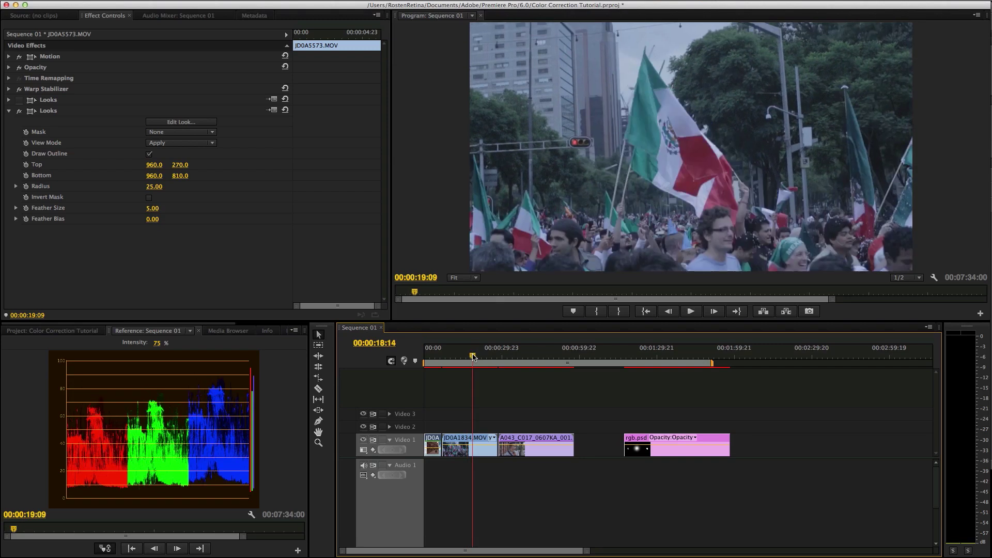
{"action": "left_click", "coordinate": [477, 455]}
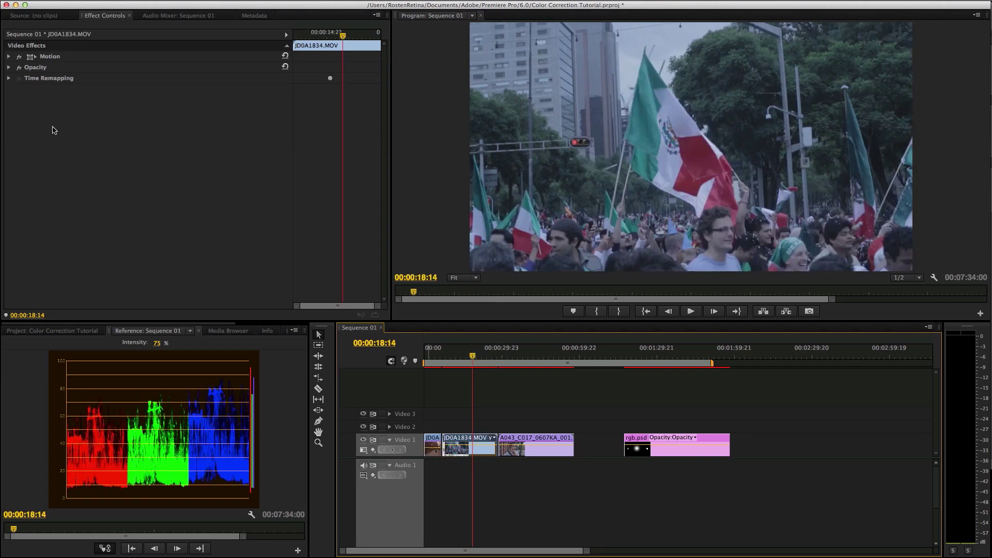
{"action": "left_click", "coordinate": [55, 331]}
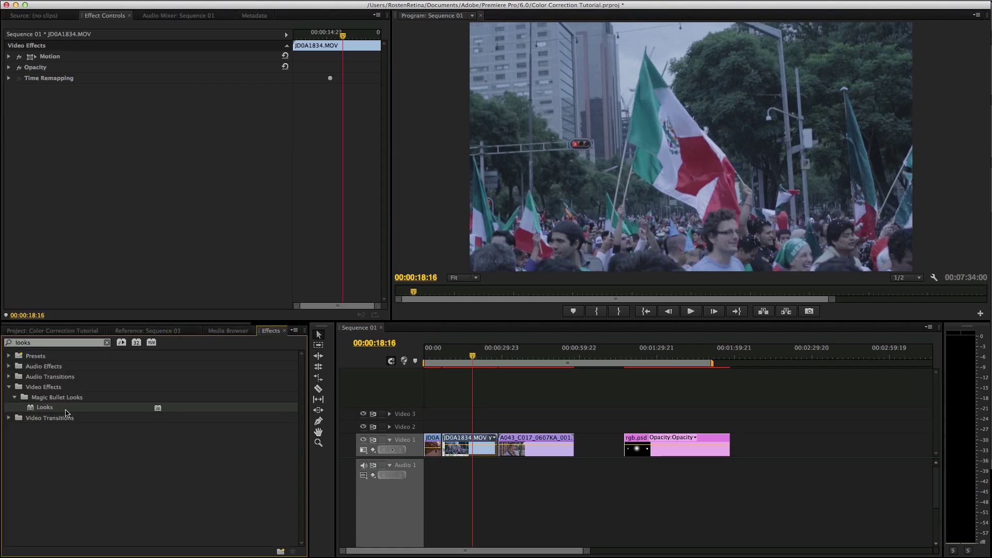
{"action": "left_click_drag", "start_coordinate": [36, 411], "coordinate": [456, 459]}
{"action": "left_click", "coordinate": [200, 100]}
- Open JD0A1834.MOV in the Magic Bullet Looks editor and show the Subject tools
{"action": "left_click", "coordinate": [200, 100]}
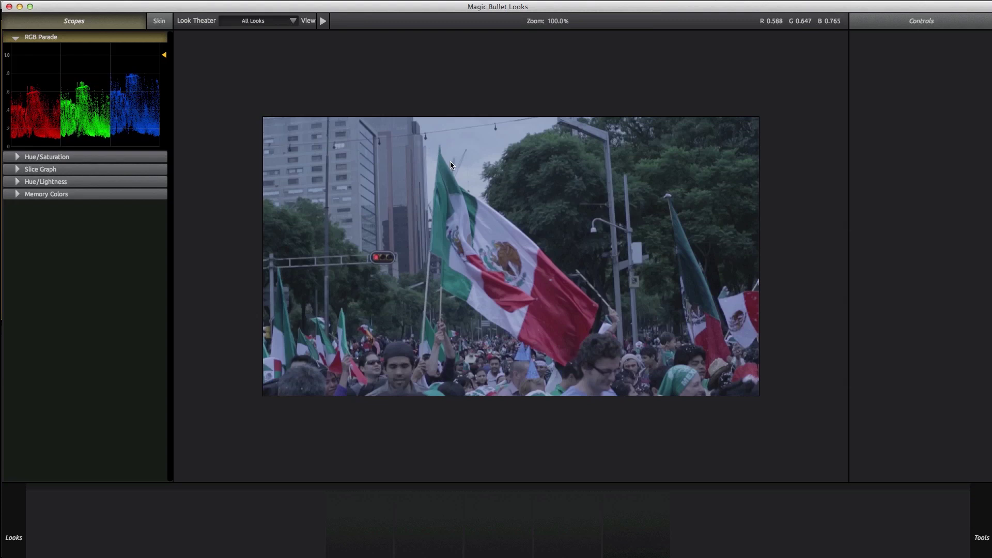
{"action": "scroll", "coordinate": [451, 162], "scroll_direction": "up", "scroll_amount": 1}
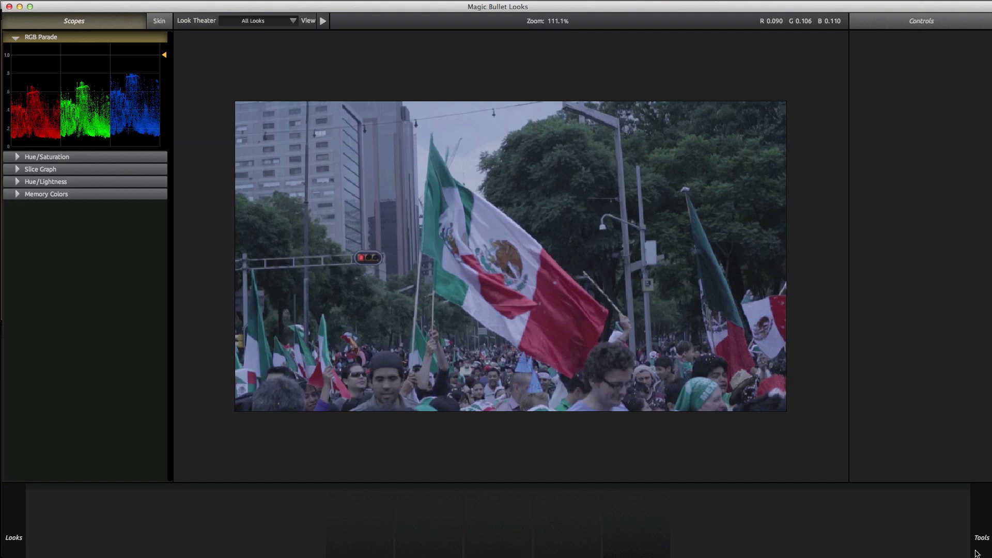
{"action": "mouse_move", "coordinate": [978, 551]}
{"action": "left_click", "coordinate": [755, 479]}
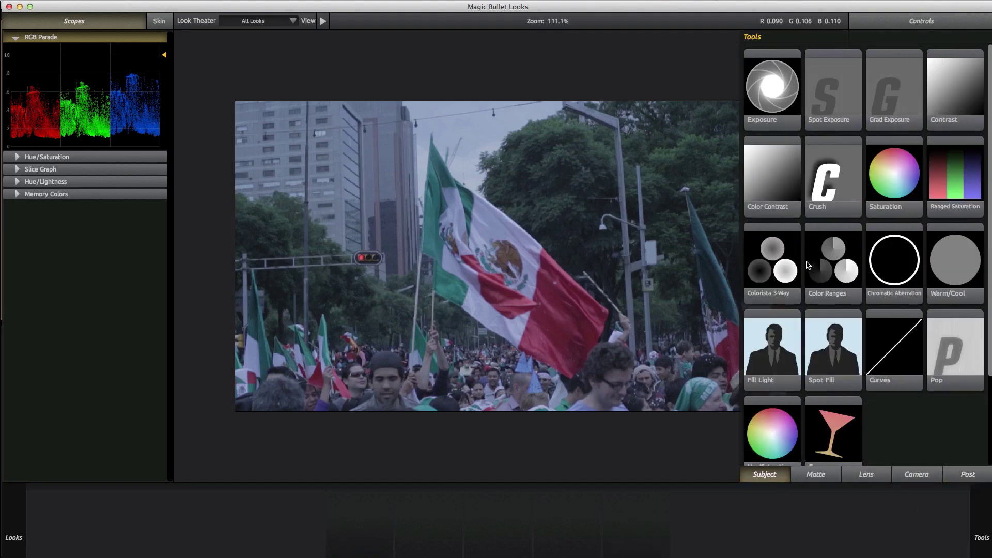
- Drag the Colorista 3-Way tile from the Subject tools onto the flag-crowd image
{"action": "left_click_drag", "start_coordinate": [772, 261], "coordinate": [651, 279]}
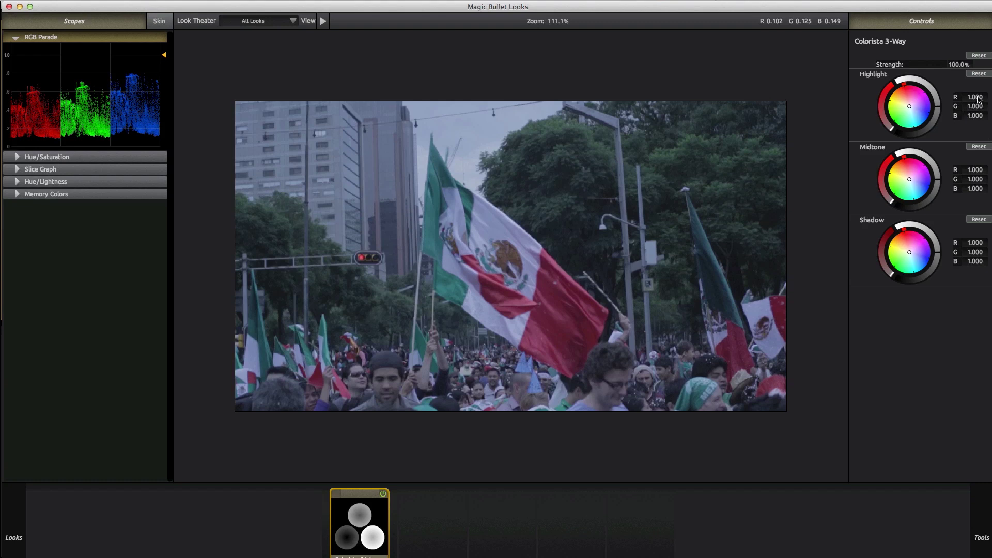
- Warm the Colorista highlights: red to 1.200, green to 1.110 then 1.170
{"action": "left_click_drag", "start_coordinate": [975, 96], "coordinate": [985, 97]}
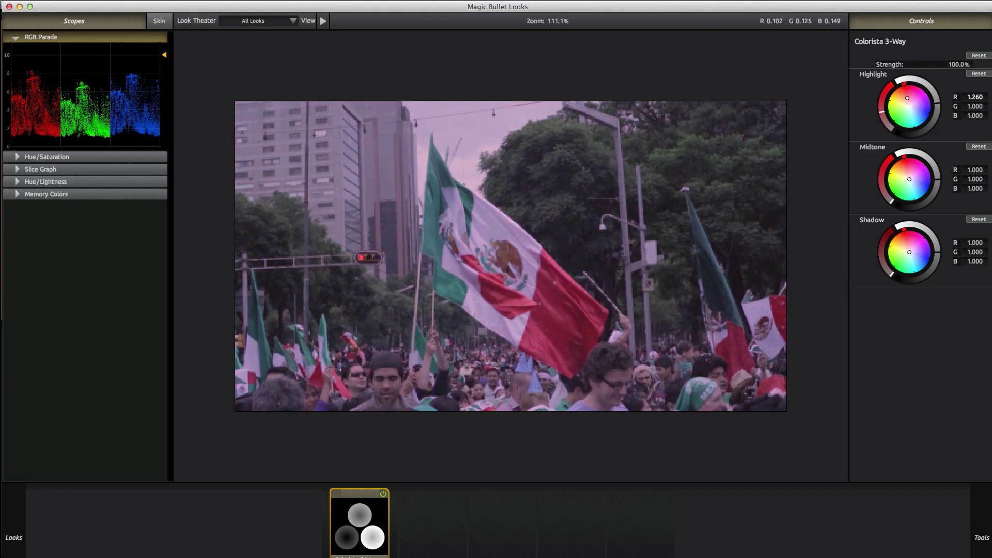
{"action": "key", "text": "Tab"}
{"action": "type", "text": "1.11"}
{"action": "key", "text": "Return"}
{"action": "left_click_drag", "start_coordinate": [981, 106], "coordinate": [985, 106]}
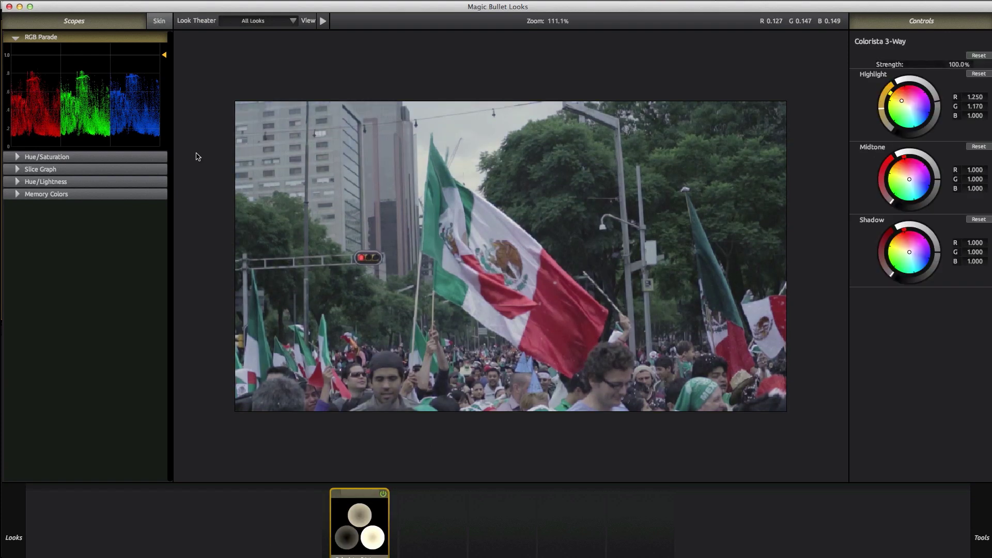
- Drop shadows to 0.960, lift midtones to 1.114, and brighten highlights further
{"action": "left_click_drag", "start_coordinate": [940, 256], "coordinate": [928, 281]}
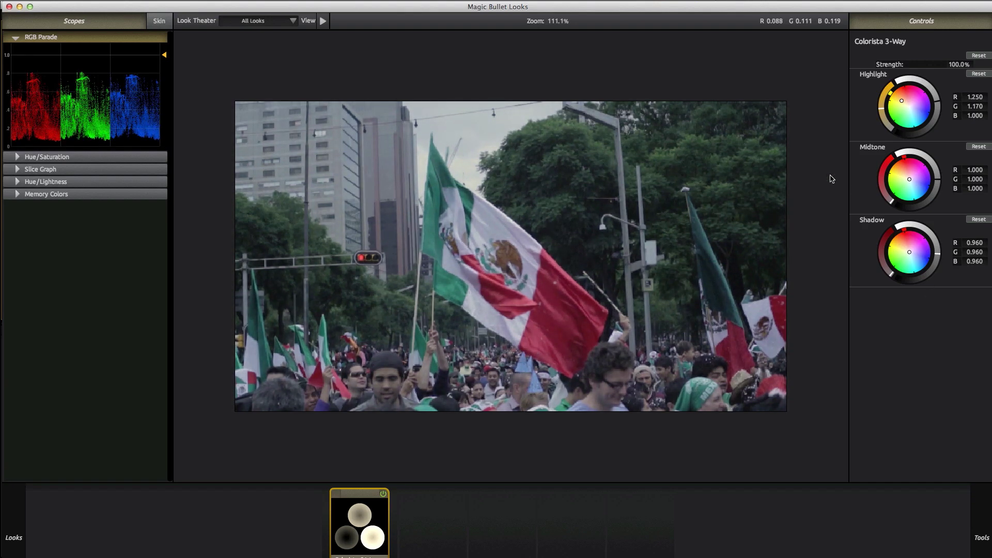
{"action": "left_click_drag", "start_coordinate": [942, 184], "coordinate": [941, 162]}
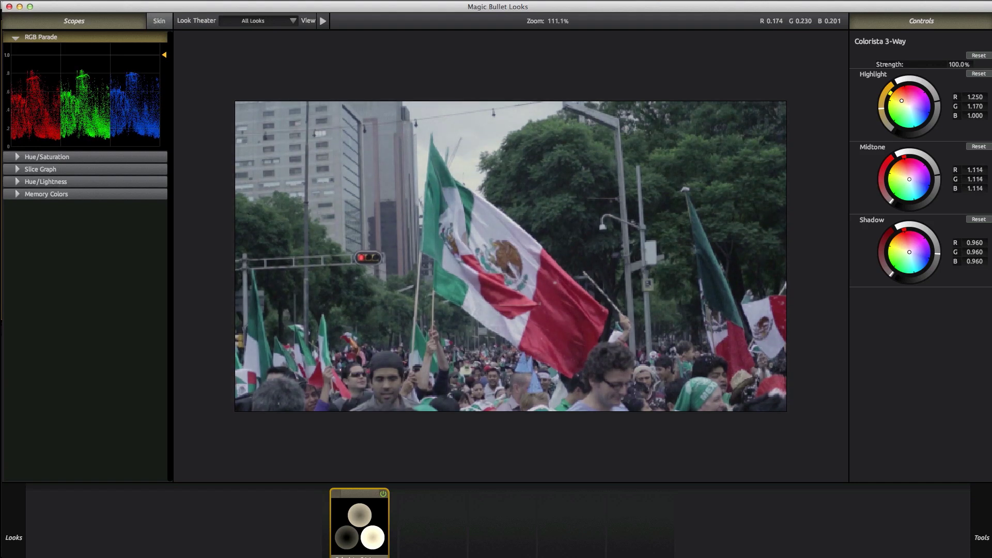
{"action": "left_click_drag", "start_coordinate": [942, 161], "coordinate": [942, 161]}
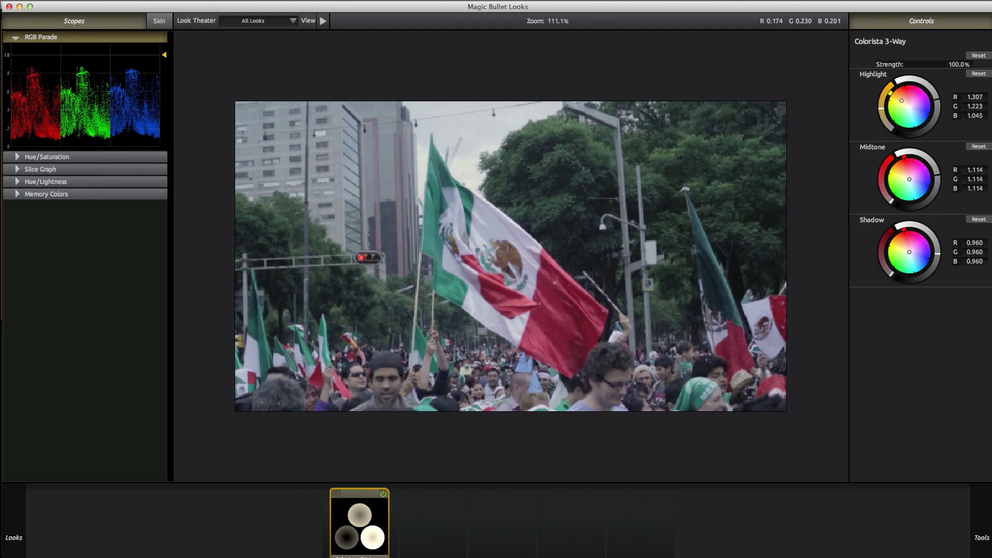
{"action": "left_click_drag", "start_coordinate": [939, 106], "coordinate": [939, 102]}
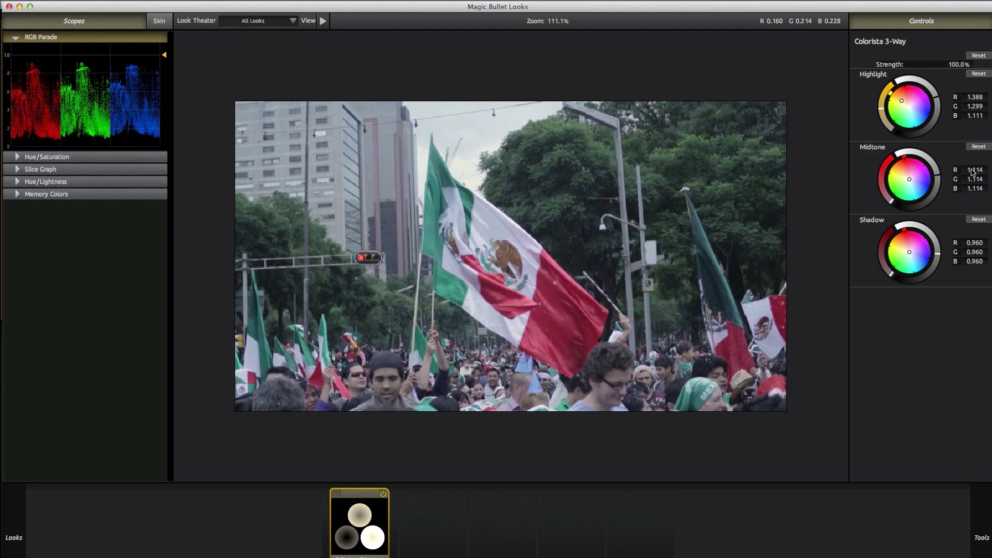
- Raise Colorista Midtone R to 1.204, leaving green and blue at 1.114
{"action": "left_click_drag", "start_coordinate": [973, 172], "coordinate": [979, 172]}
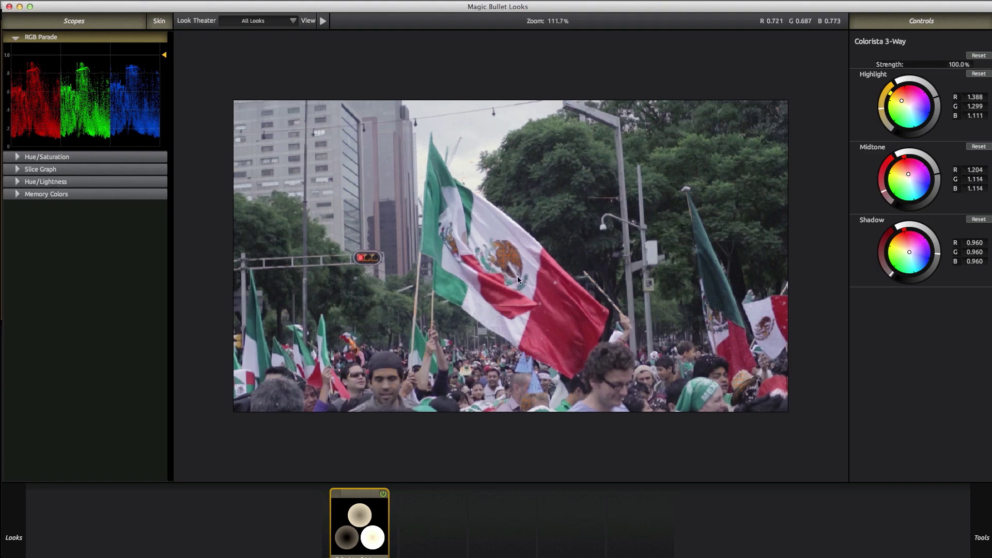
{"action": "scroll", "coordinate": [517, 289], "scroll_direction": "up", "scroll_amount": 5}
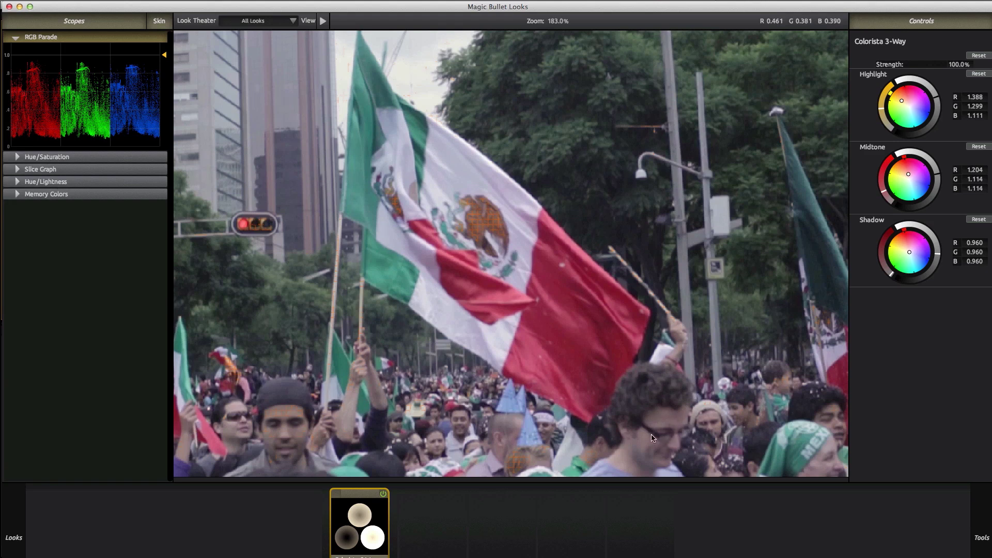
- Lower Colorista midtone blue to about 0.944 to warm the image
{"action": "scroll", "coordinate": [552, 377], "scroll_direction": "left", "scroll_amount": 3}
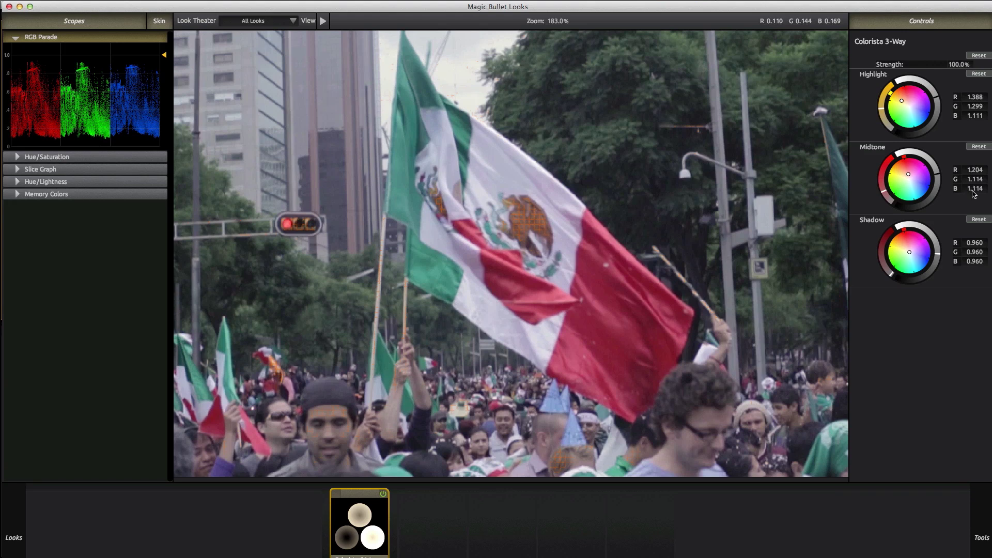
{"action": "left_click_drag", "start_coordinate": [975, 193], "coordinate": [960, 193]}
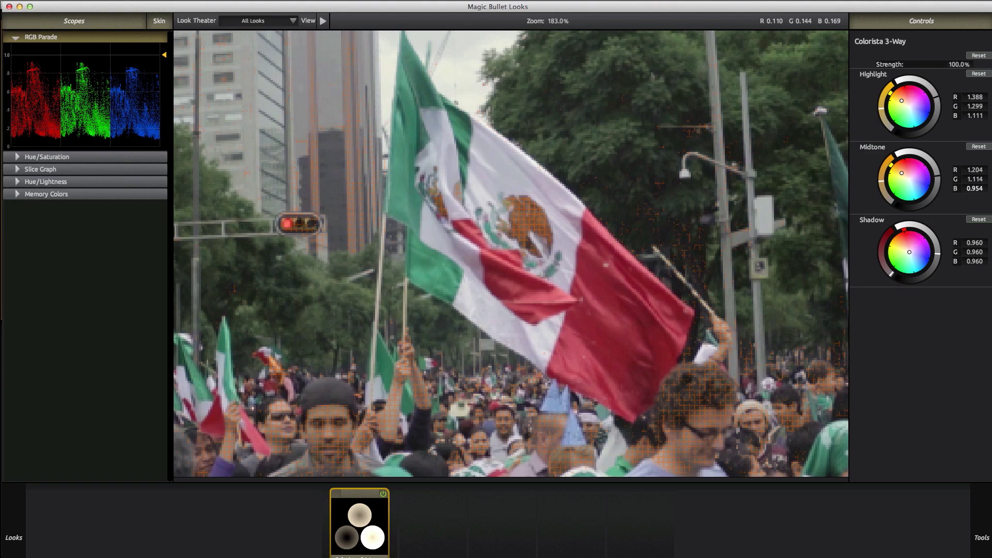
{"action": "left_click_drag", "start_coordinate": [974, 188], "coordinate": [979, 188]}
{"action": "left_click_drag", "start_coordinate": [974, 188], "coordinate": [971, 188]}
{"action": "left_click_drag", "start_coordinate": [974, 188], "coordinate": [979, 188]}
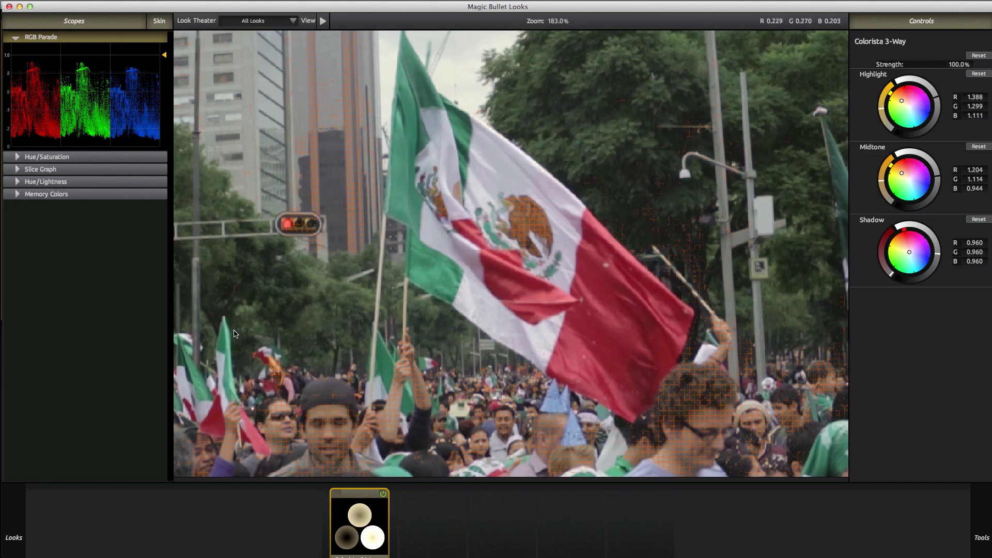
- Compare the grade by toggling Colorista off and on, then finish the look
{"action": "left_click", "coordinate": [16, 196]}
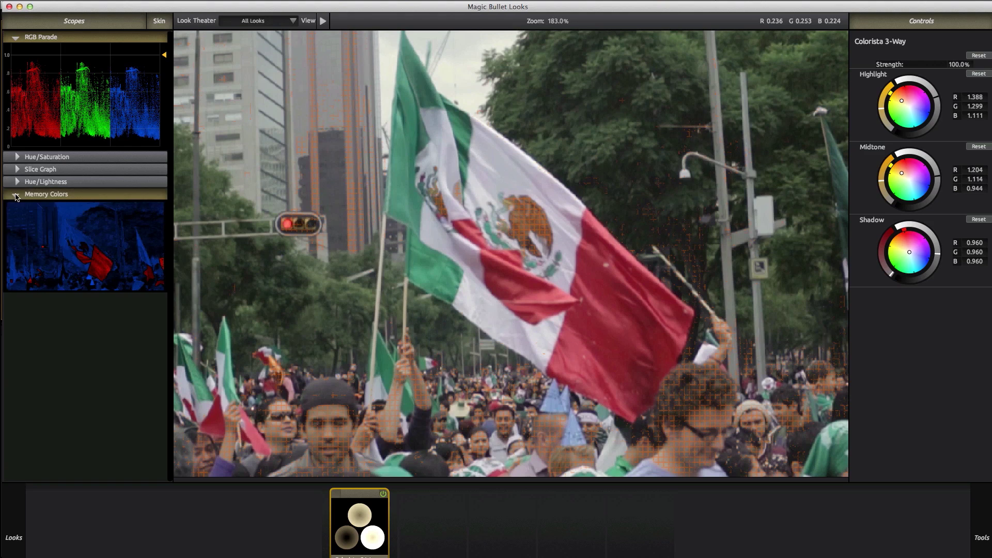
{"action": "scroll", "coordinate": [451, 309], "scroll_direction": "down", "scroll_amount": 3}
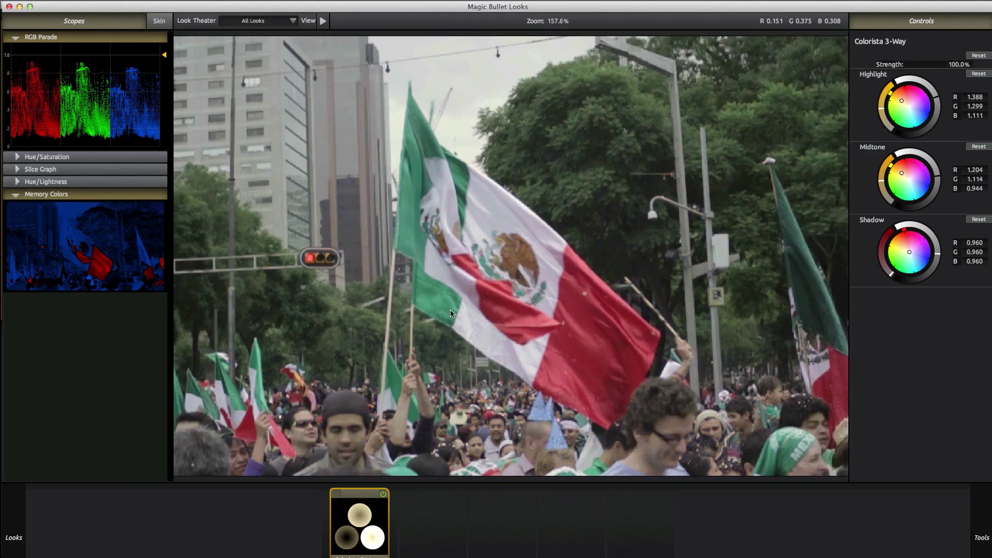
{"action": "left_click", "coordinate": [383, 494]}
{"action": "left_click", "coordinate": [383, 494]}
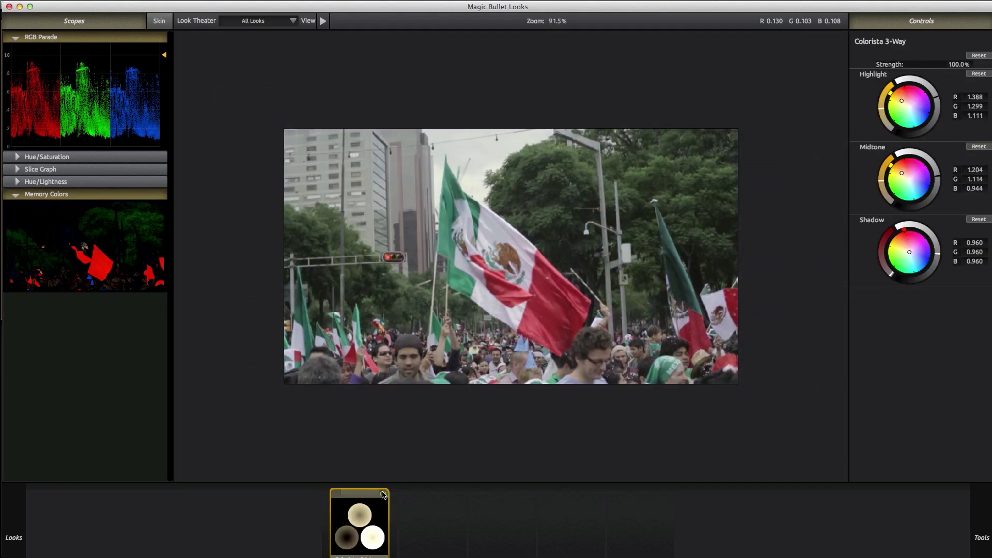
{"action": "left_click", "coordinate": [382, 494]}
{"action": "left_click", "coordinate": [383, 494]}
{"action": "left_click", "coordinate": [383, 494]}
{"action": "left_click", "coordinate": [382, 493]}
{"action": "left_click", "coordinate": [383, 494]}
{"action": "left_click", "coordinate": [382, 493]}
{"action": "left_click", "coordinate": [382, 494]}
{"action": "left_click", "coordinate": [382, 494]}
{"action": "scroll", "coordinate": [533, 338], "scroll_direction": "up", "scroll_amount": 3}
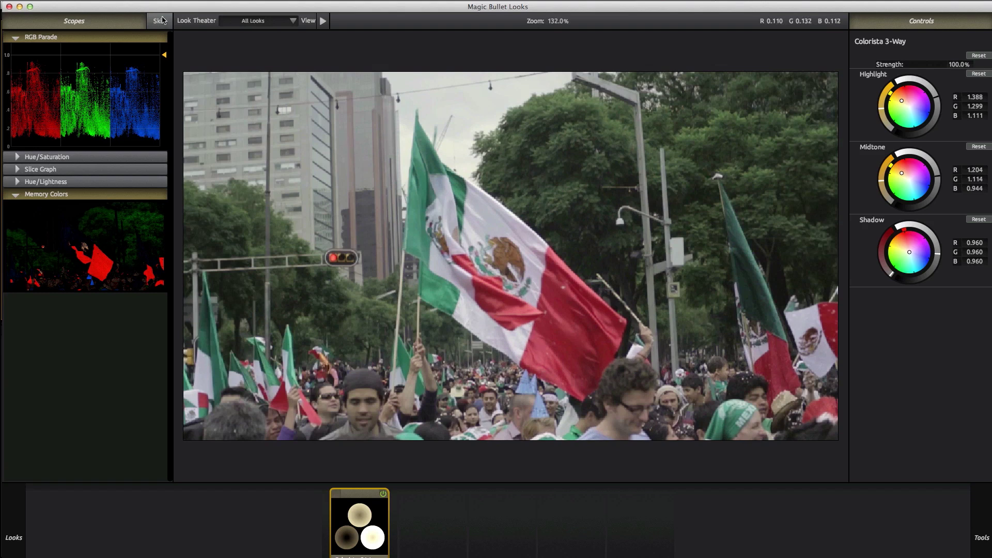
{"action": "scroll", "coordinate": [441, 255], "scroll_direction": "down", "scroll_amount": 2}
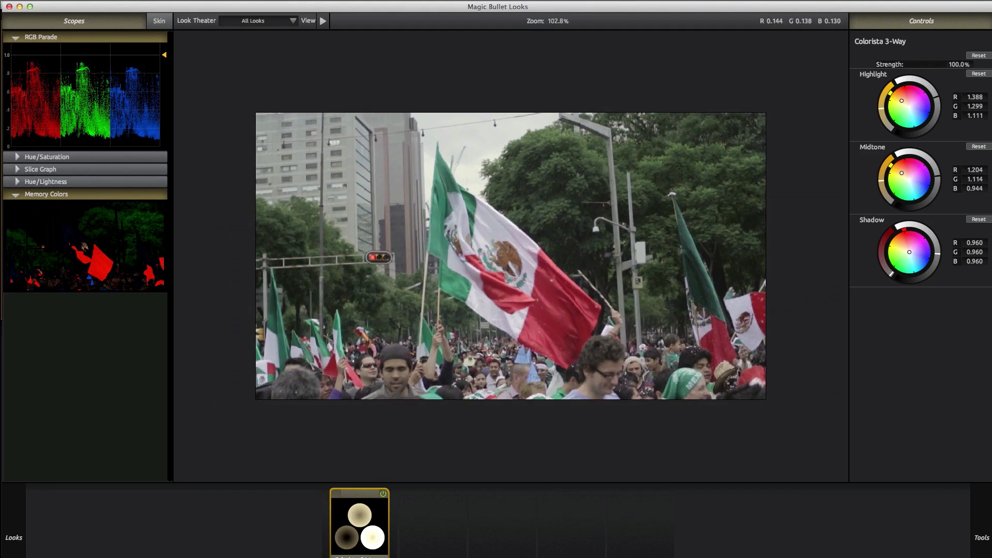
{"action": "left_click", "coordinate": [979, 550]}
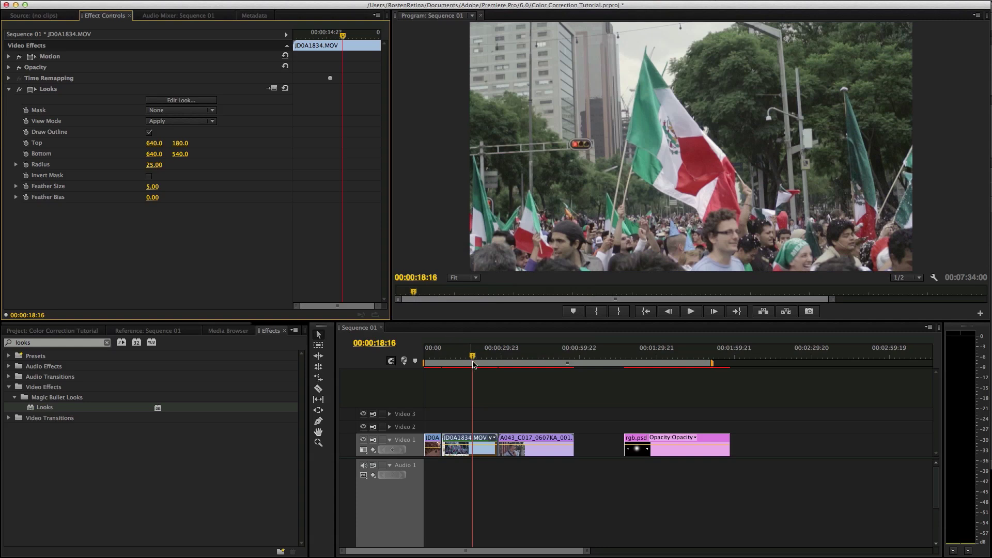
- Play the graded flag clip from an earlier frame
{"action": "left_click_drag", "start_coordinate": [474, 364], "coordinate": [465, 363]}
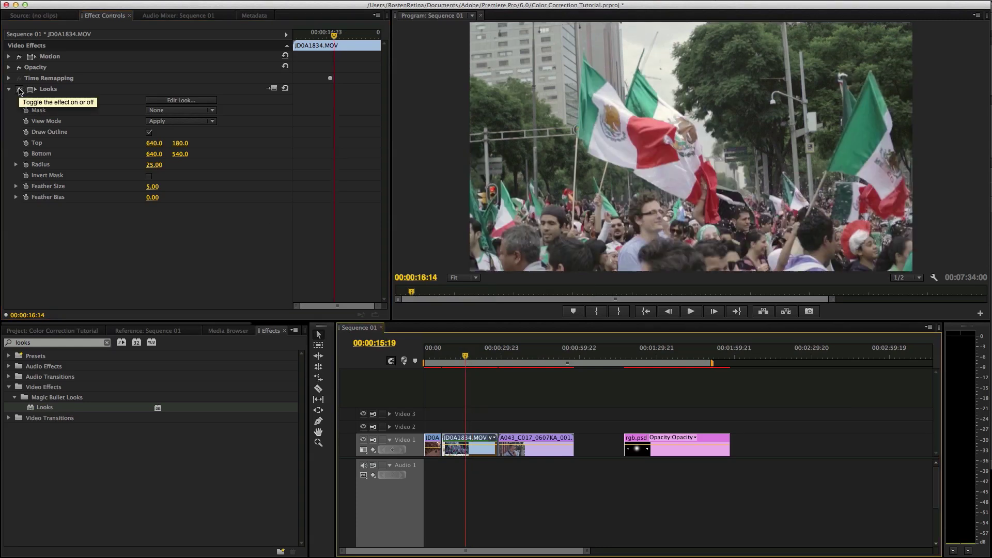
{"action": "left_click", "coordinate": [453, 355]}
{"action": "key", "text": "space"}
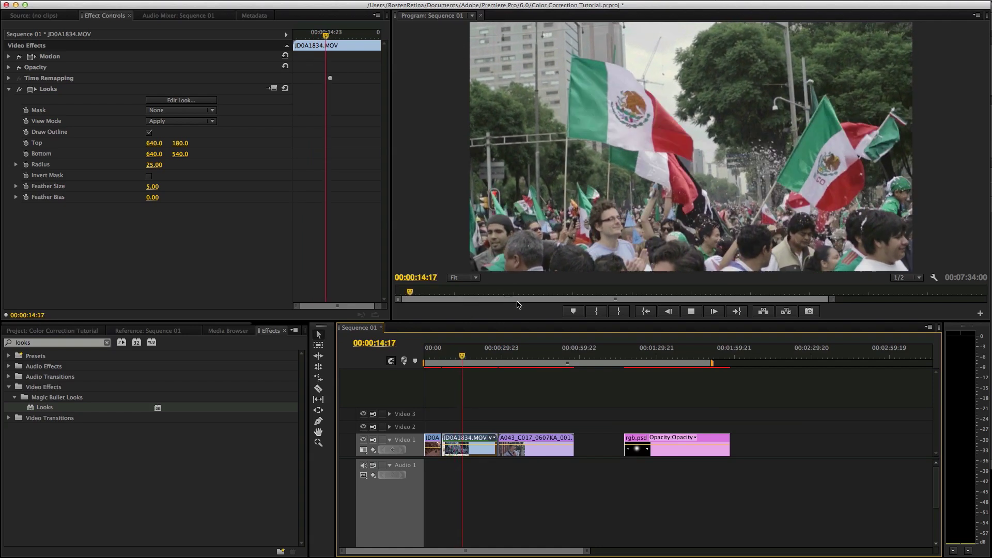
{"action": "key", "text": "space"}
- Play the clip with Looks off, then back on, to compare ungraded and graded footage
{"action": "left_click", "coordinate": [19, 89]}
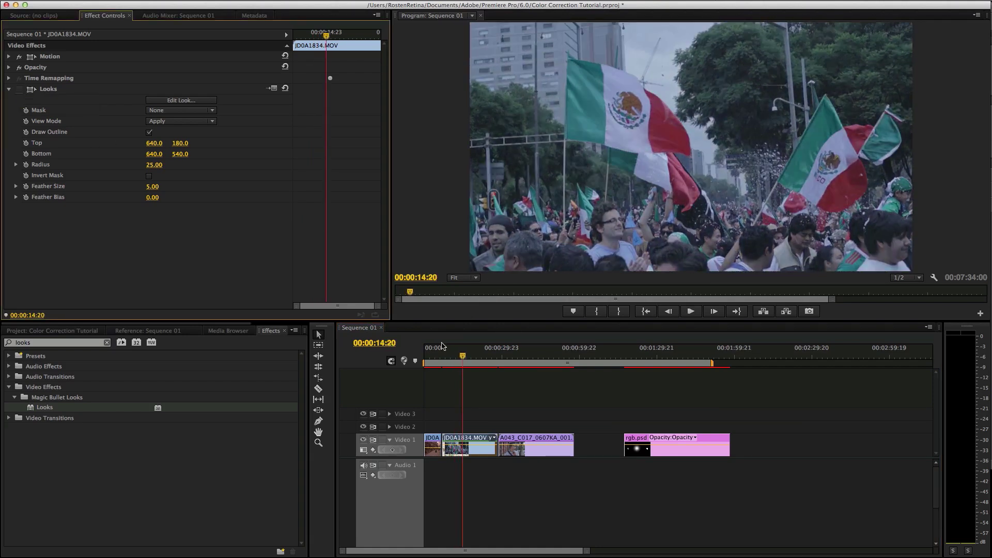
{"action": "left_click", "coordinate": [476, 361]}
{"action": "left_click_drag", "start_coordinate": [476, 362], "coordinate": [457, 362]}
{"action": "key", "text": "space"}
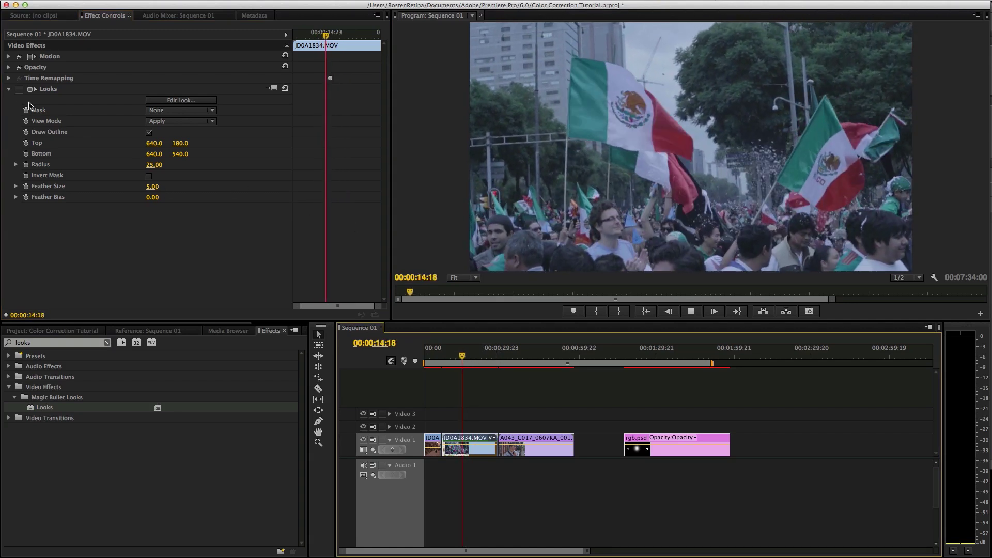
{"action": "left_click", "coordinate": [20, 89]}
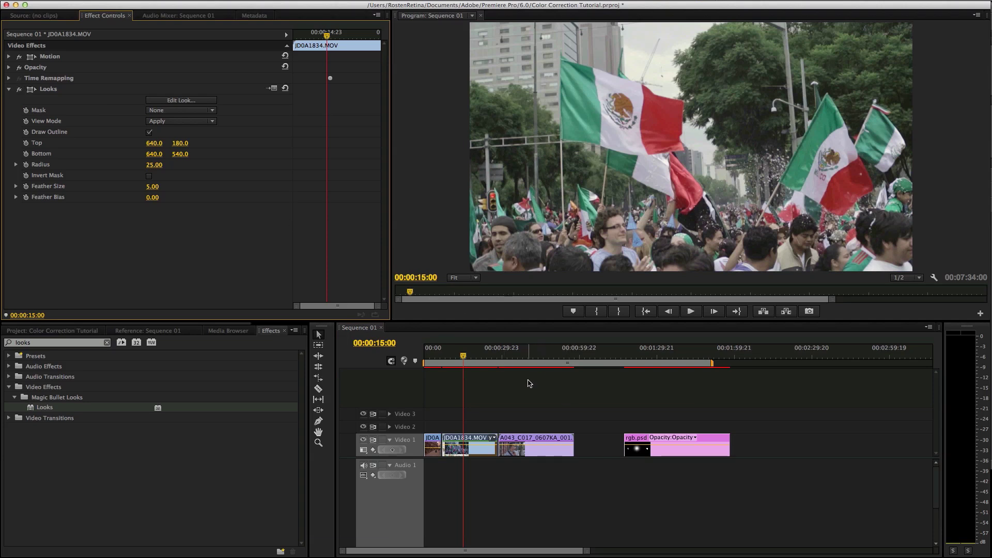
{"action": "key", "text": "space"}
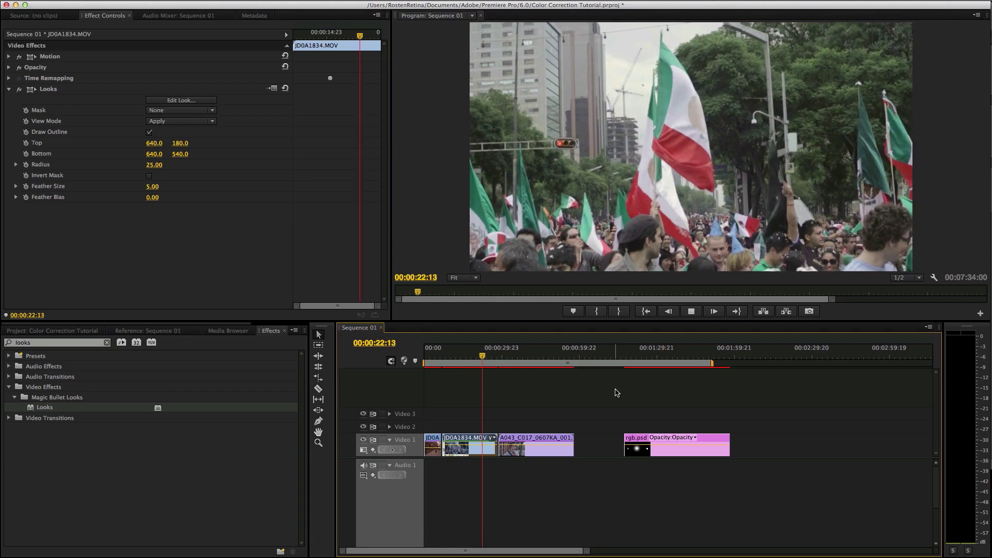
{"action": "key", "text": "space"}
{"action": "left_click_drag", "start_coordinate": [484, 356], "coordinate": [519, 362]}
- Select clip A043_C017_0607KA_001.R3D and park the playhead on its frame at 46:08
{"action": "left_click", "coordinate": [546, 453]}
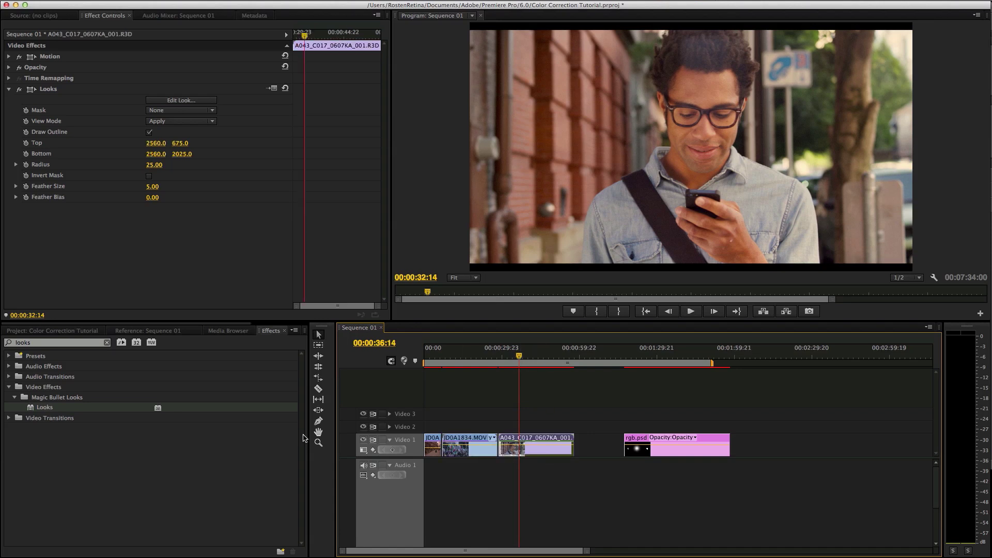
{"action": "left_click_drag", "start_coordinate": [579, 357], "coordinate": [537, 363]}
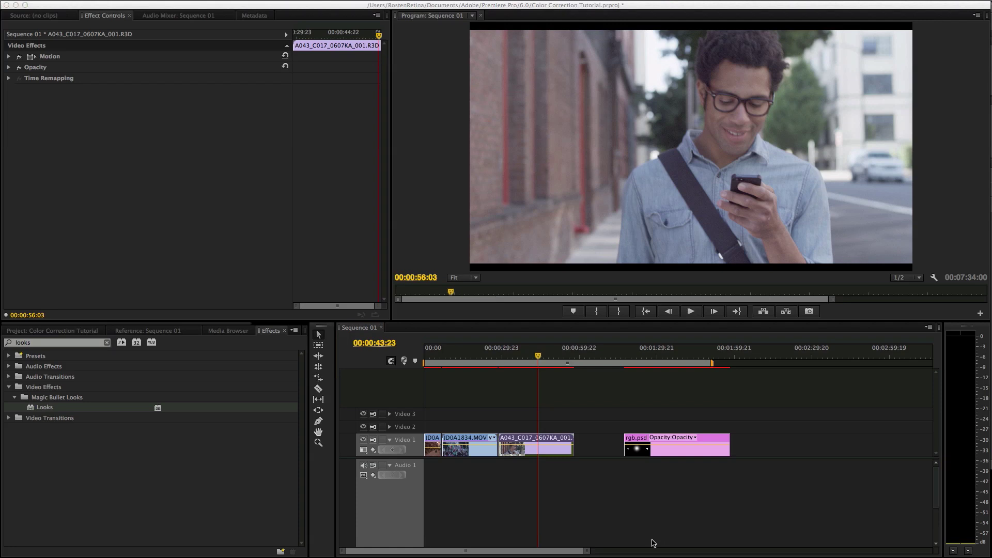
{"action": "left_click", "coordinate": [549, 363]}
{"action": "left_click", "coordinate": [549, 356]}
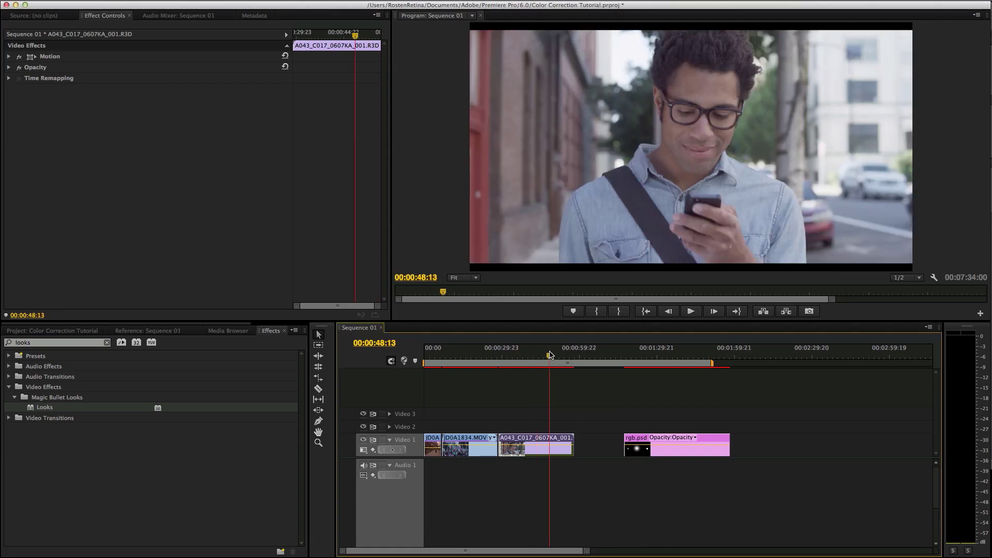
{"action": "left_click", "coordinate": [549, 356]}
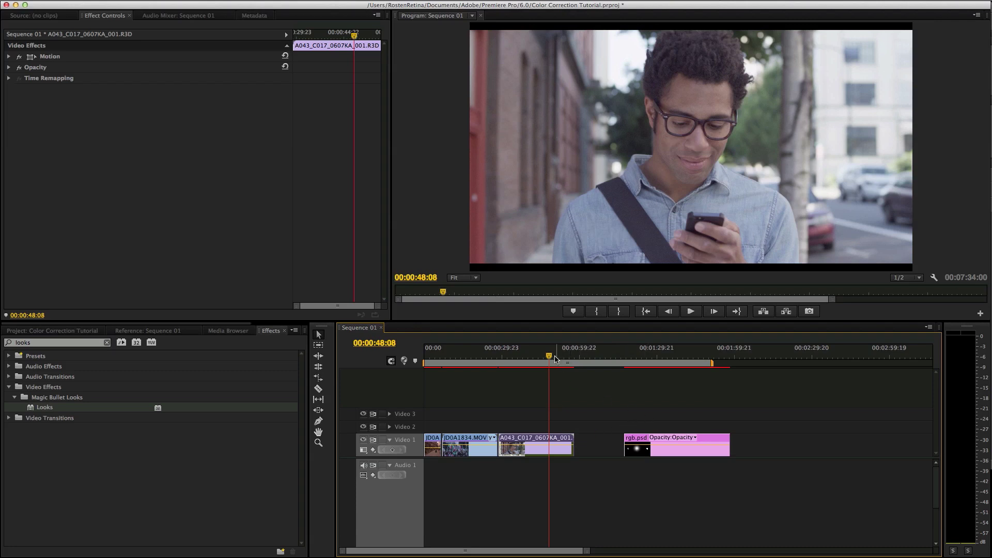
{"action": "left_click_drag", "start_coordinate": [549, 356], "coordinate": [544, 356]}
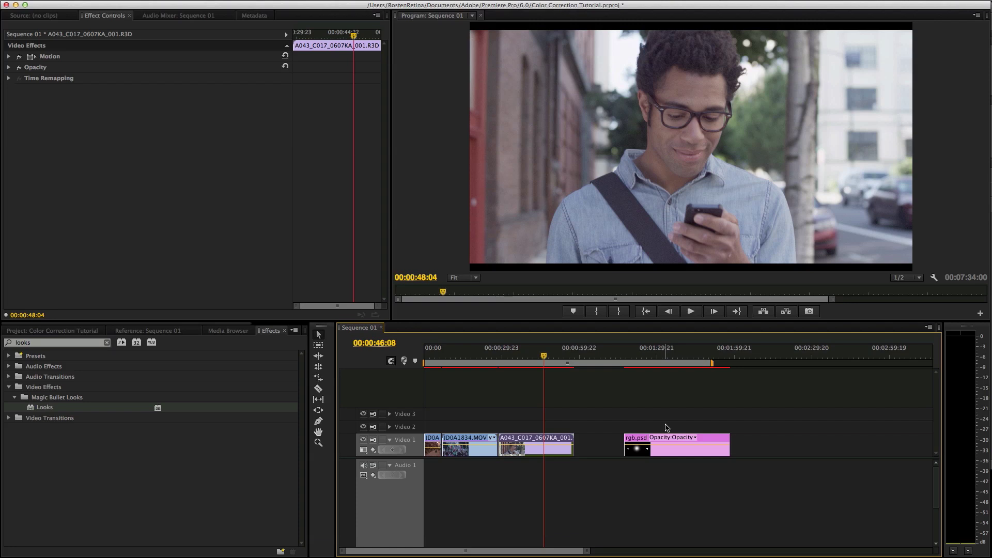
- Apply the Looks effect to the A043 clip and open it in the Looks editor
{"action": "left_click", "coordinate": [37, 408]}
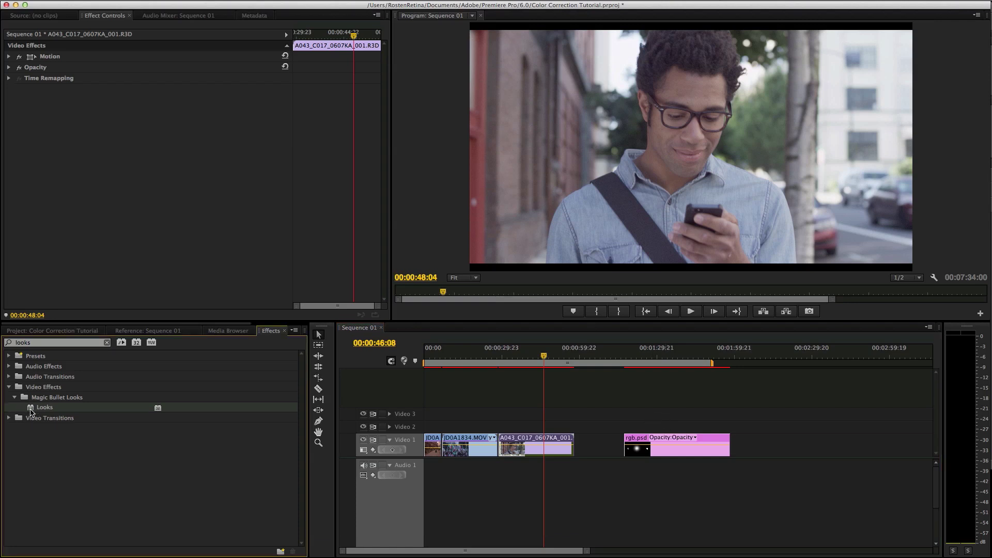
{"action": "left_click_drag", "start_coordinate": [30, 409], "coordinate": [540, 454]}
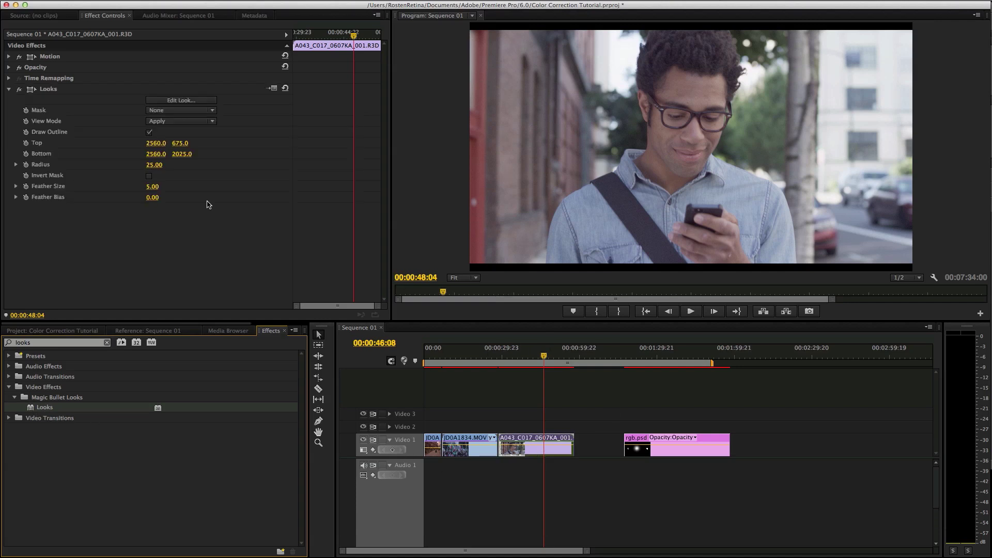
{"action": "left_click", "coordinate": [174, 101]}
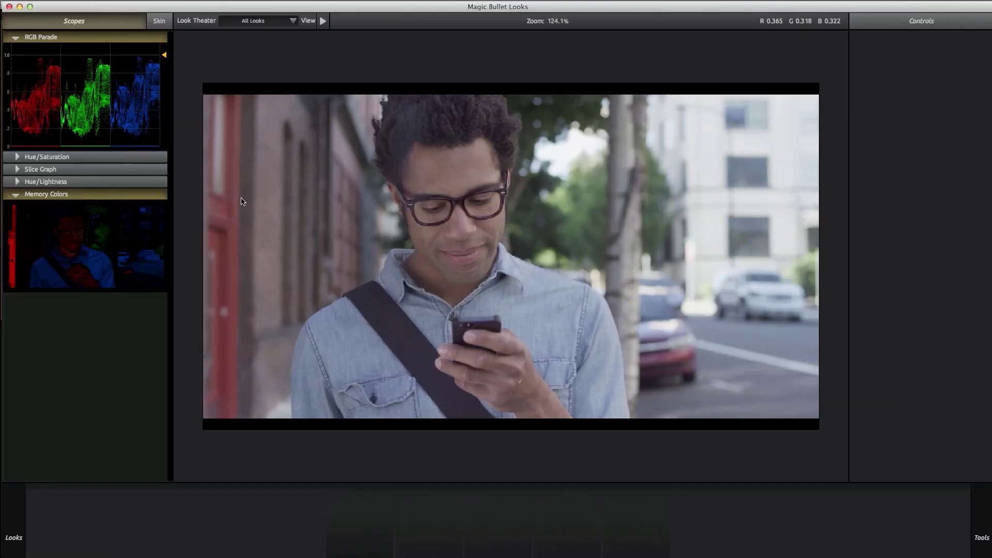
- Add a Colorista 3-Way tool to the phone clip's look chain
{"action": "mouse_move", "coordinate": [988, 542]}
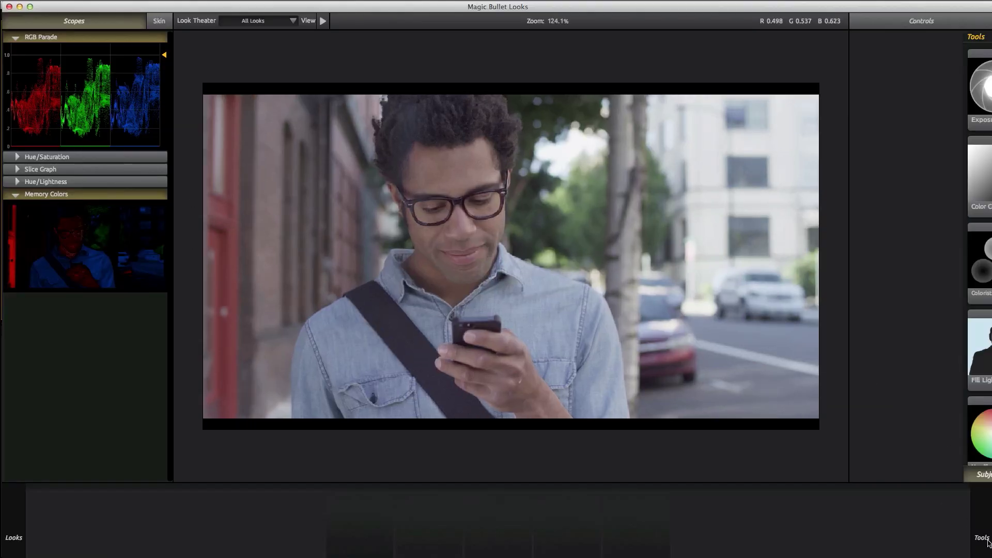
{"action": "left_click_drag", "start_coordinate": [981, 264], "coordinate": [721, 289]}
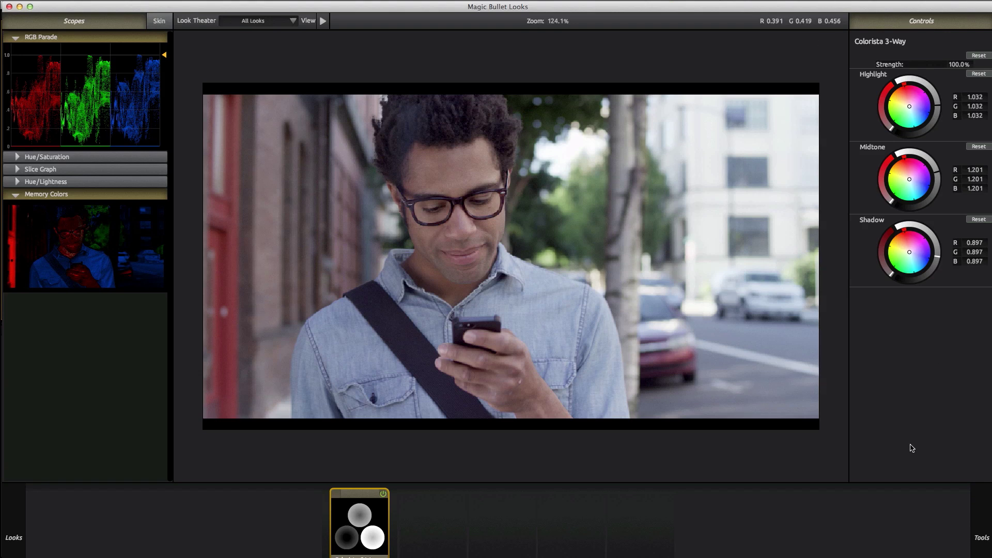
{"action": "mouse_move", "coordinate": [985, 540]}
- Add a Vignette from the Lens tools at 40% strength, then return to Colorista 3-Way
{"action": "mouse_move", "coordinate": [841, 492]}
{"action": "left_click", "coordinate": [862, 472]}
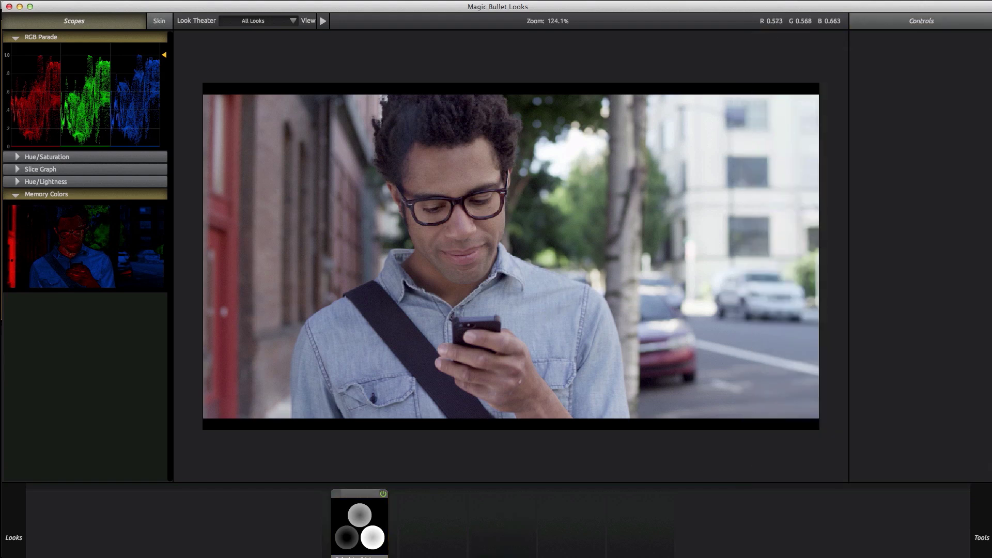
{"action": "mouse_move", "coordinate": [985, 513]}
{"action": "left_click_drag", "start_coordinate": [941, 122], "coordinate": [441, 283]}
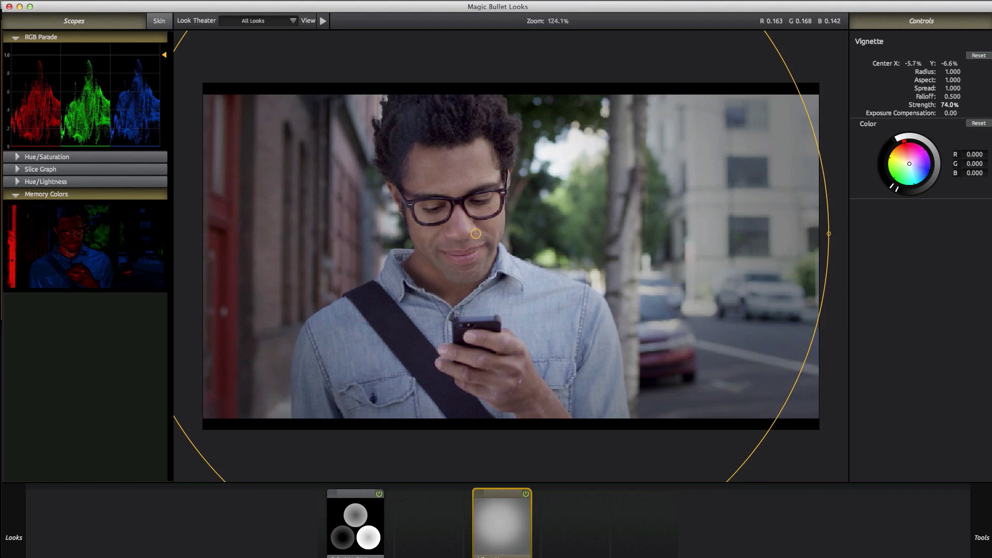
{"action": "mouse_move", "coordinate": [950, 105]}
{"action": "left_mouse_down"}
{"action": "mouse_move", "coordinate": [914, 105]}
{"action": "mouse_move", "coordinate": [954, 113]}
{"action": "left_mouse_up"}
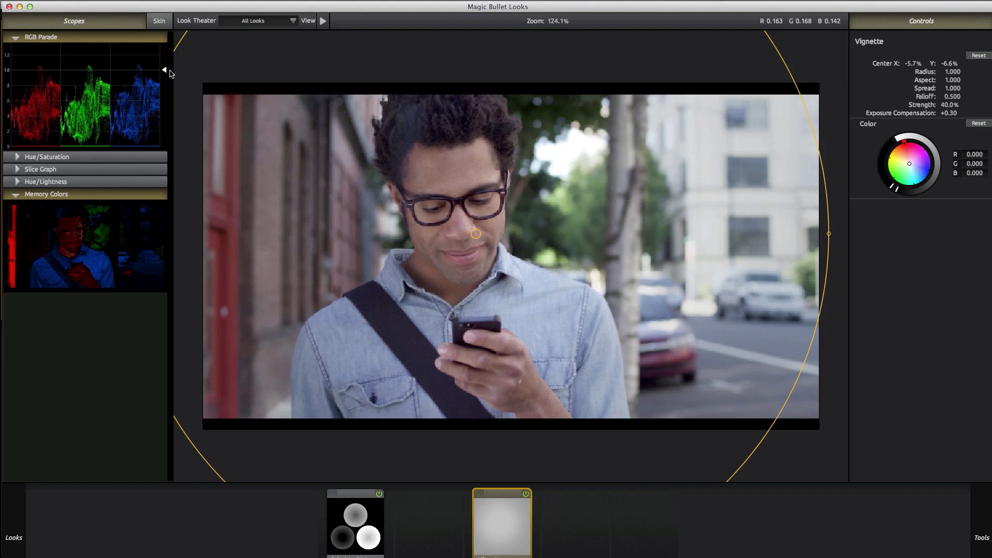
{"action": "left_click", "coordinate": [356, 537]}
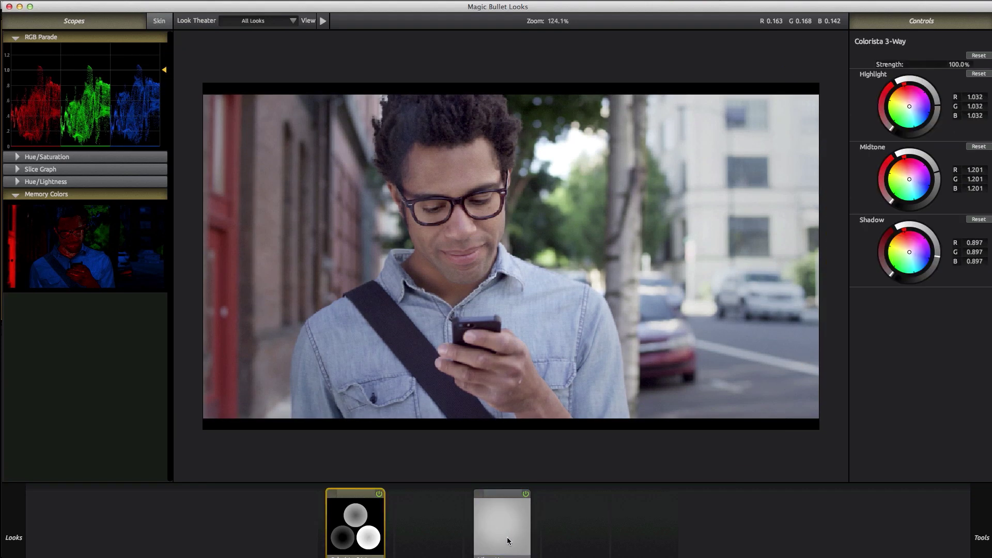
{"action": "left_click", "coordinate": [161, 25]}
- Lower Colorista midtone blue to 1.071 to warm the man, then expand Memory Colors
{"action": "scroll", "coordinate": [470, 207], "scroll_direction": "up", "scroll_amount": 3}
{"action": "left_click_drag", "start_coordinate": [472, 280], "coordinate": [473, 305]}
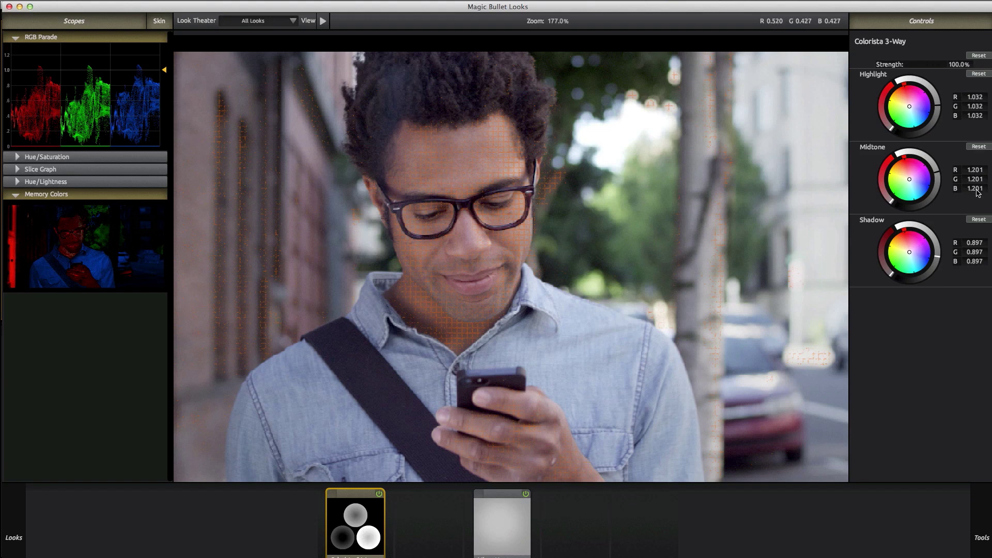
{"action": "left_click_drag", "start_coordinate": [977, 193], "coordinate": [965, 188]}
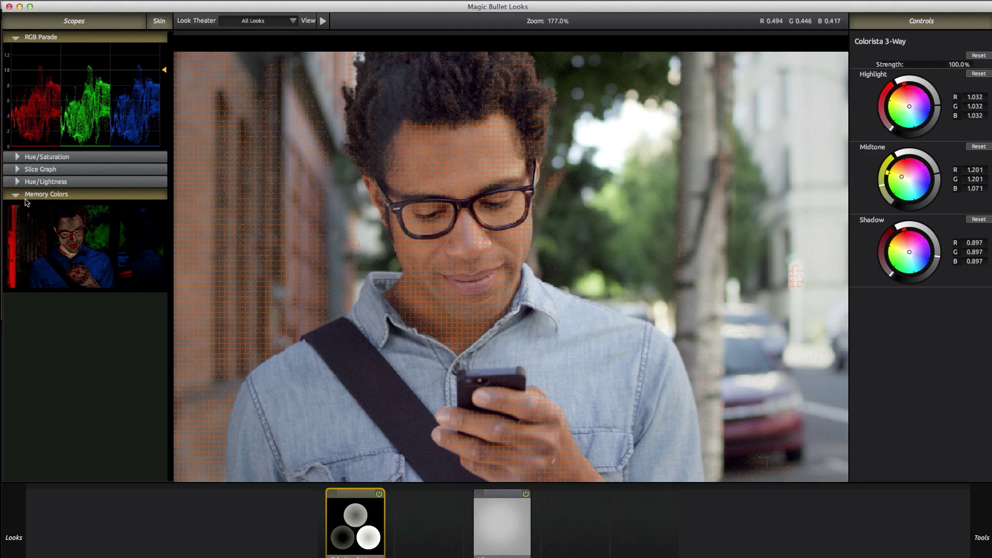
{"action": "left_click", "coordinate": [15, 195]}
- Add a Ranged HSL tool from the Post tools to the look
{"action": "mouse_move", "coordinate": [988, 556]}
{"action": "mouse_move", "coordinate": [984, 535]}
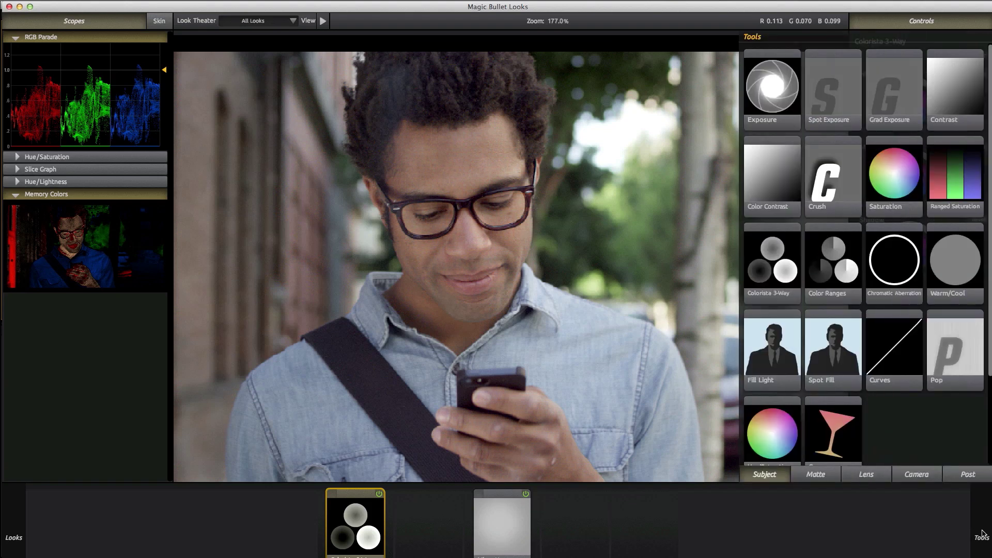
{"action": "left_click", "coordinate": [971, 473]}
{"action": "scroll", "coordinate": [881, 330], "scroll_direction": "down", "scroll_amount": 3}
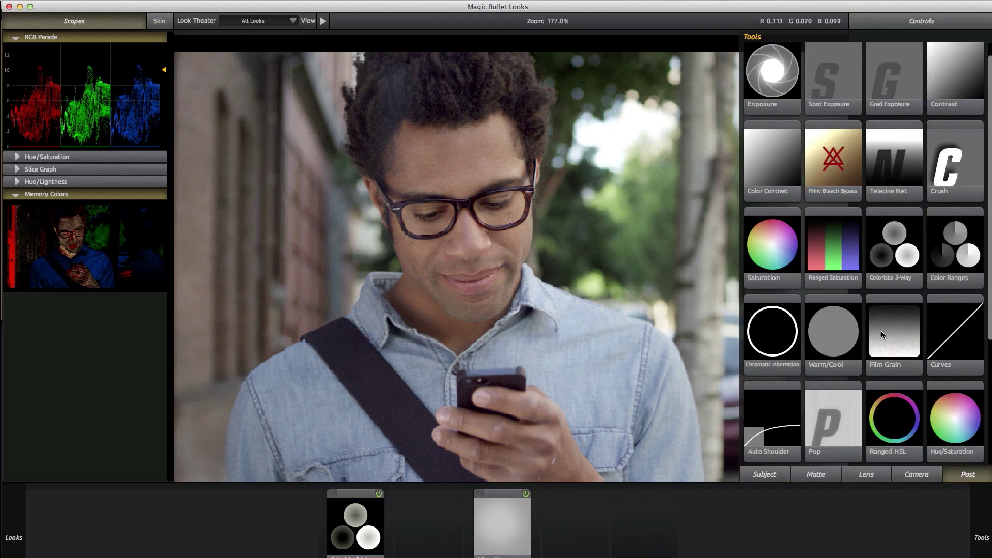
{"action": "left_click_drag", "start_coordinate": [890, 423], "coordinate": [538, 298]}
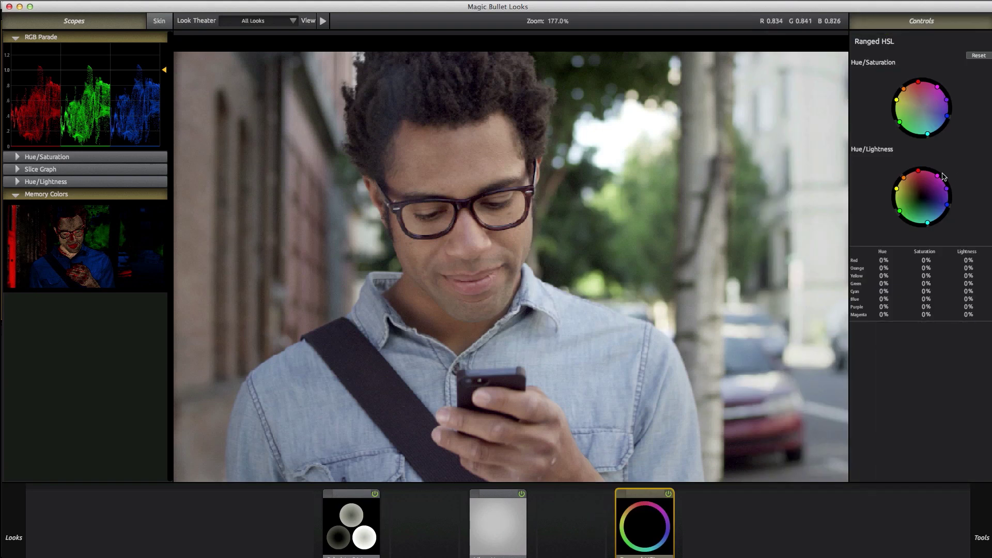
- Set Ranged HSL Blue hue to −13.4% and saturation to +73.8%, checking the skin overlay
{"action": "scroll", "coordinate": [579, 313], "scroll_direction": "down", "scroll_amount": 4}
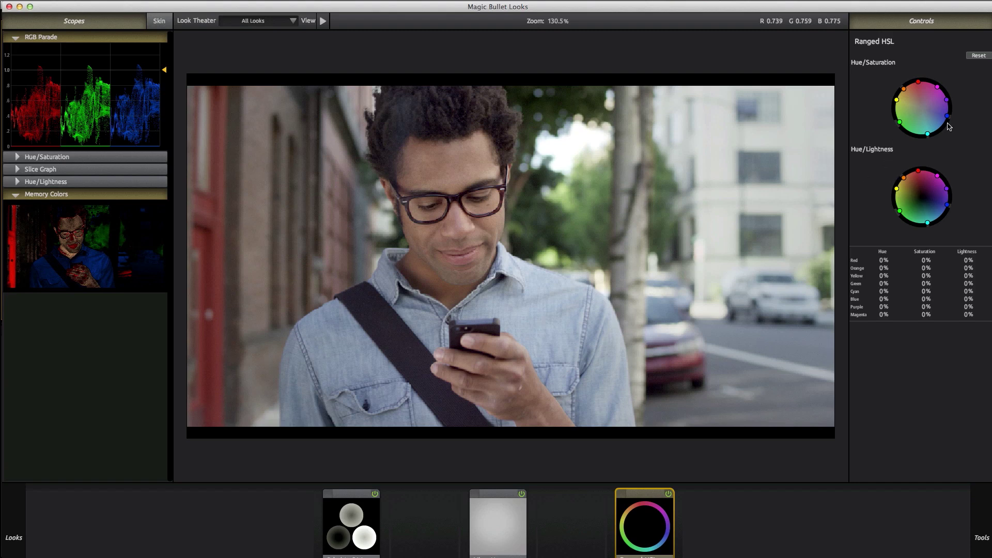
{"action": "left_click_drag", "start_coordinate": [947, 116], "coordinate": [959, 126]}
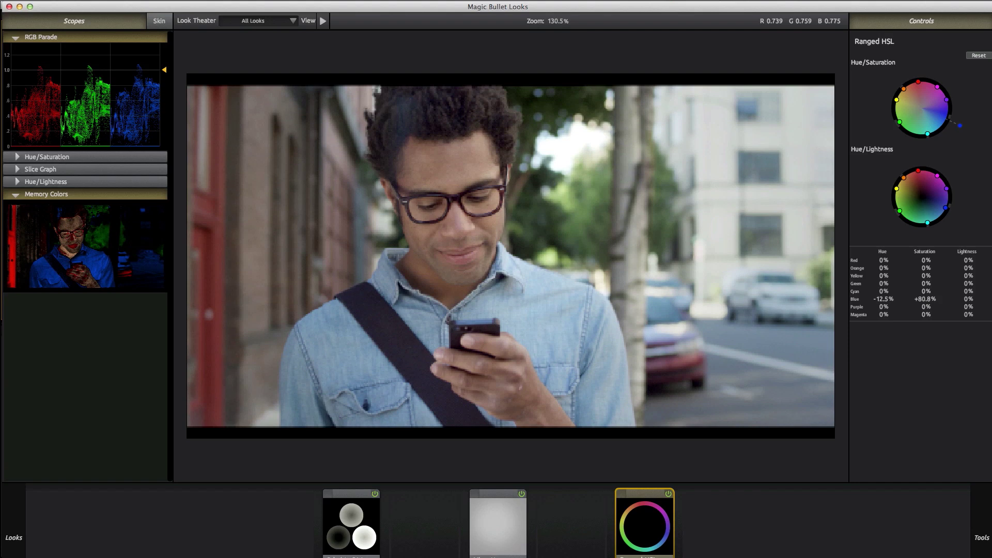
{"action": "left_click", "coordinate": [164, 22]}
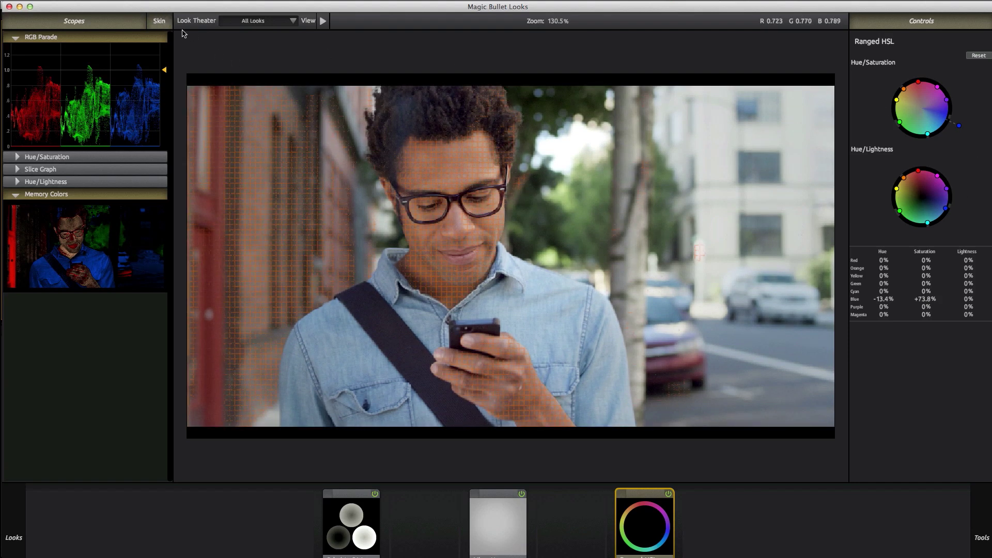
{"action": "left_click", "coordinate": [160, 21]}
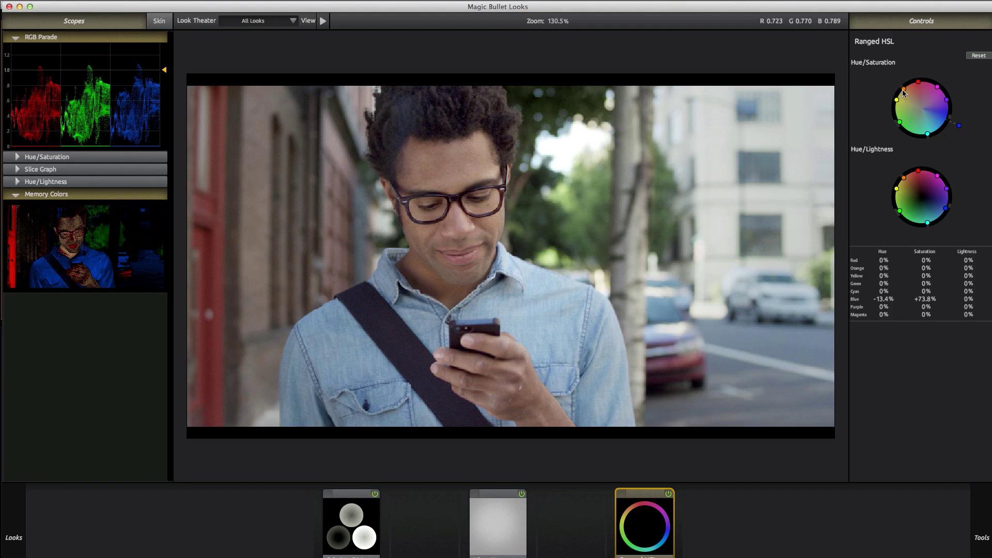
- Set Ranged HSL Orange hue −1.5%, saturation +14.4%, and Red hue +33.0% to warm skin
{"action": "mouse_move", "coordinate": [904, 89]}
{"action": "left_mouse_down"}
{"action": "mouse_move", "coordinate": [913, 78]}
{"action": "mouse_move", "coordinate": [902, 89]}
{"action": "left_mouse_up"}
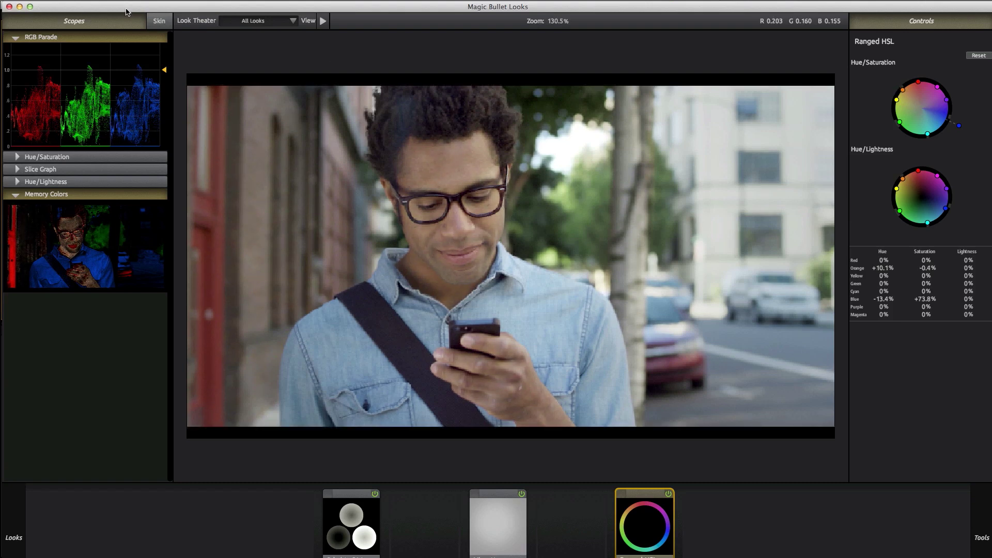
{"action": "left_click", "coordinate": [159, 21]}
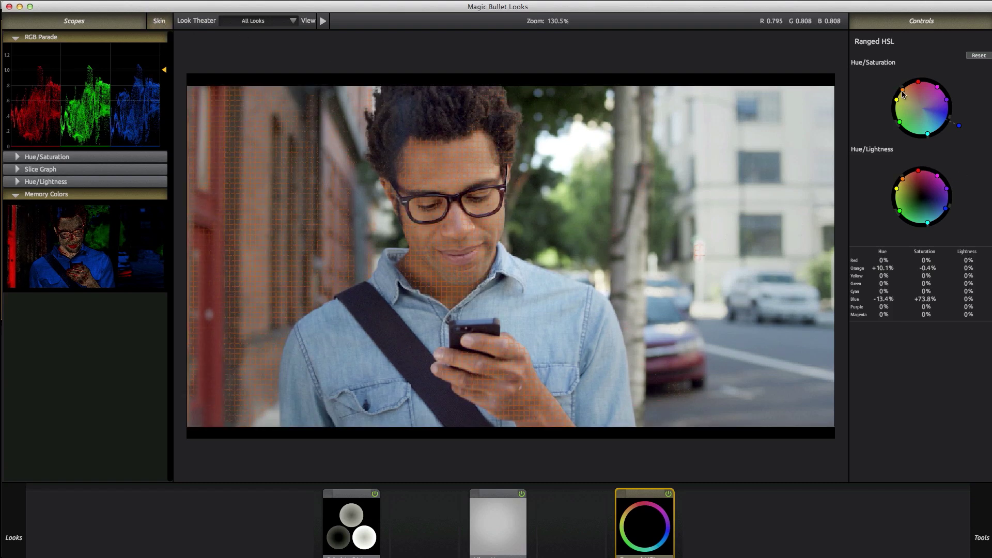
{"action": "left_click_drag", "start_coordinate": [903, 92], "coordinate": [904, 86]}
{"action": "left_click", "coordinate": [159, 20]}
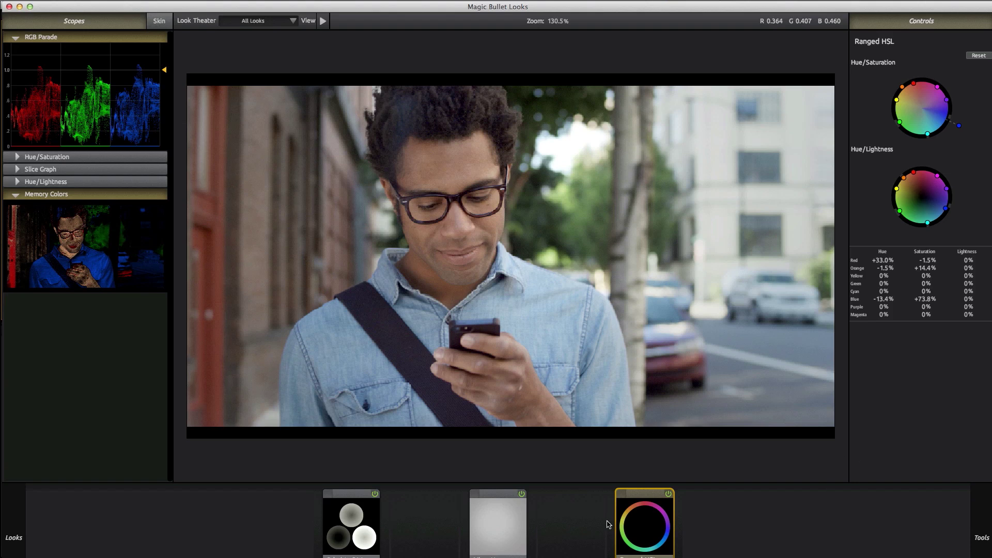
{"action": "mouse_move", "coordinate": [982, 537]}
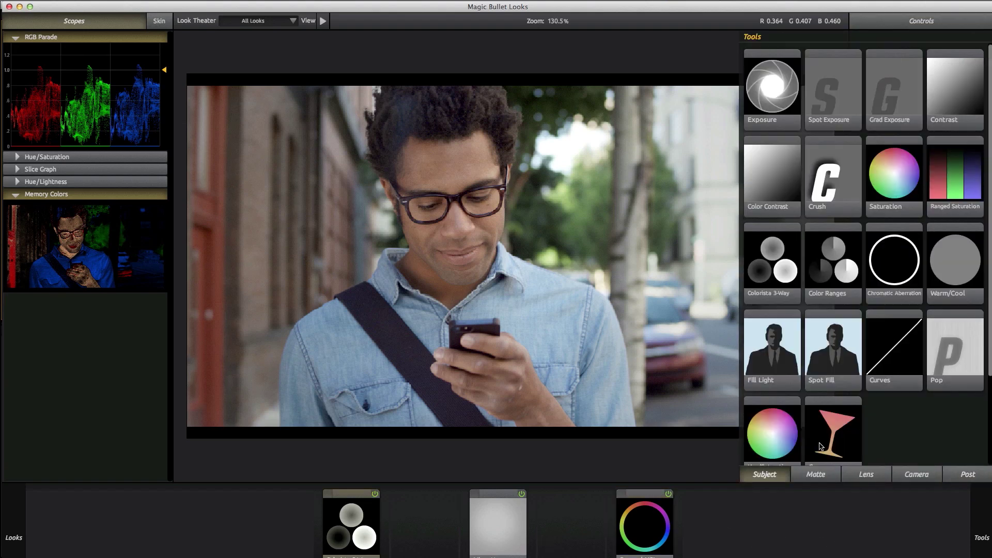
- Add a Warm/Cool tool from the Matte tools and set its amount to −0.290
{"action": "left_click", "coordinate": [820, 474]}
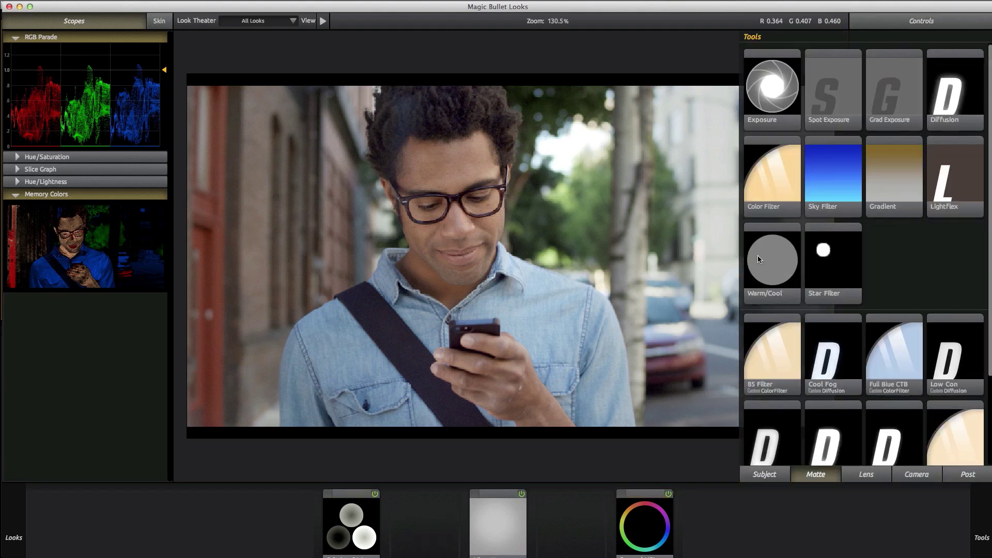
{"action": "left_click_drag", "start_coordinate": [771, 269], "coordinate": [439, 527]}
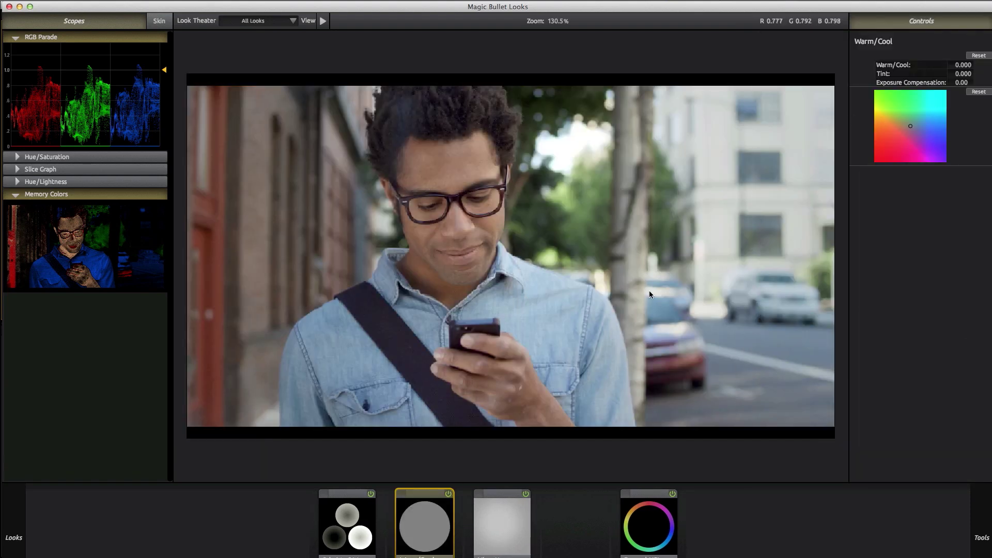
{"action": "left_click_drag", "start_coordinate": [969, 65], "coordinate": [948, 65]}
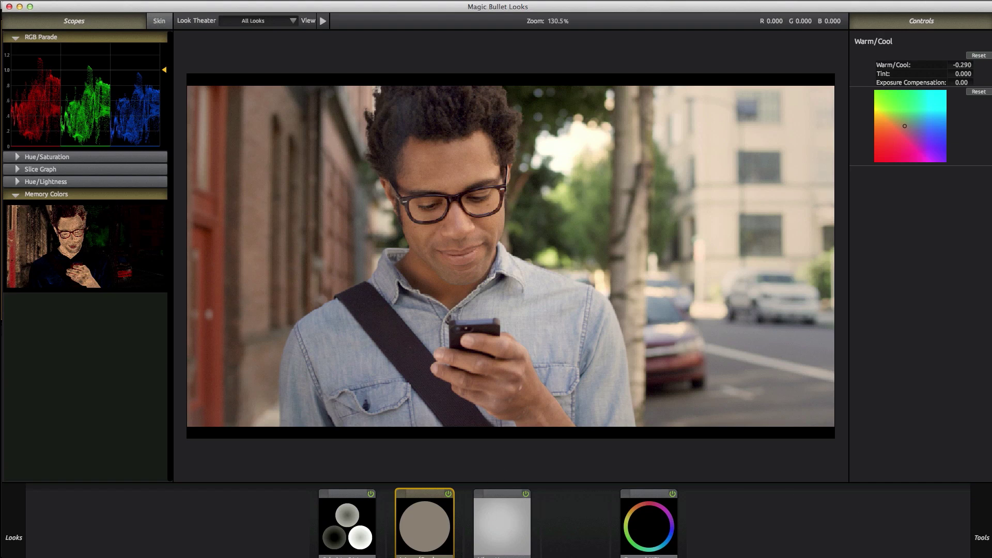
- Add a Curves tool from the Post tools to the look's tool chain
{"action": "mouse_move", "coordinate": [988, 555]}
{"action": "left_click", "coordinate": [972, 476]}
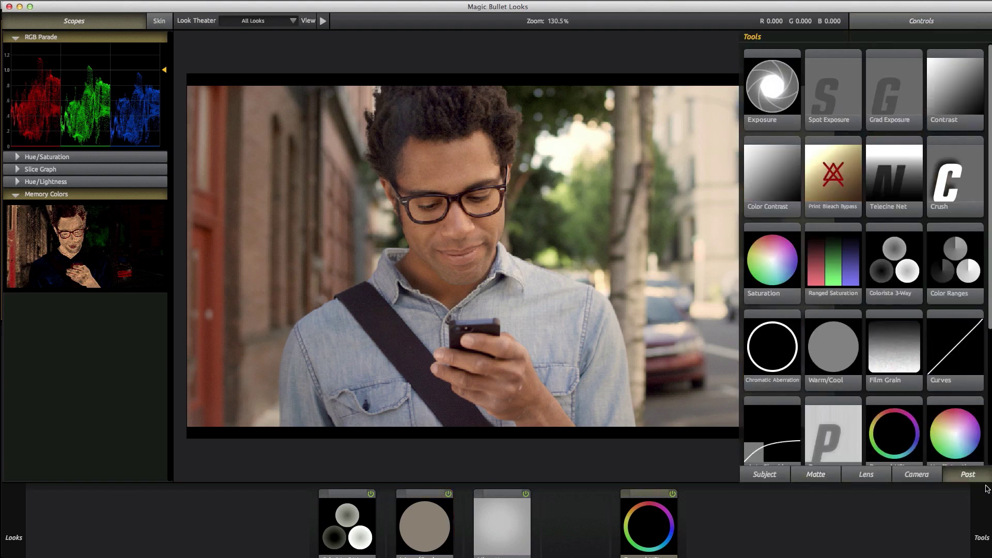
{"action": "scroll", "coordinate": [975, 406], "scroll_direction": "down", "scroll_amount": 2}
{"action": "scroll", "coordinate": [975, 406], "scroll_direction": "down", "scroll_amount": 2}
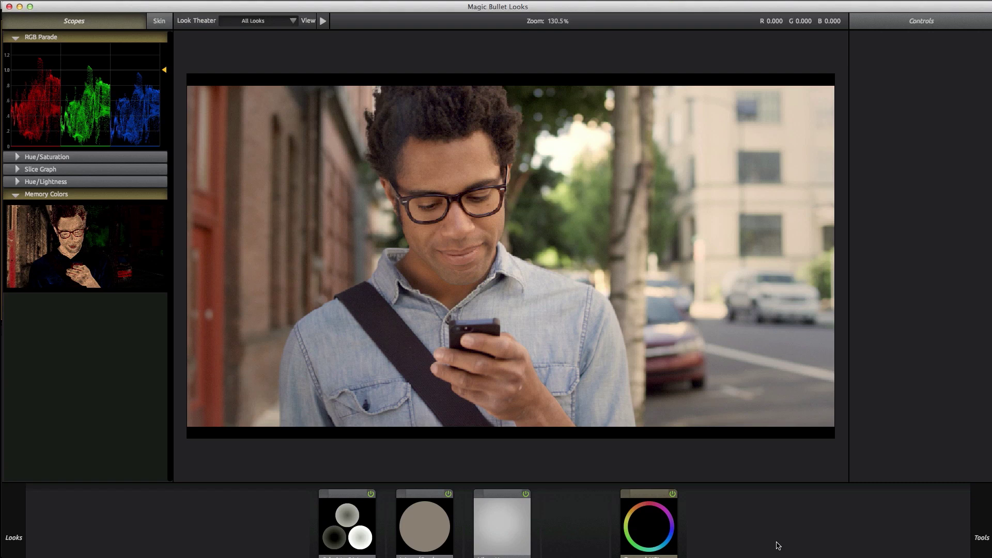
{"action": "mouse_move", "coordinate": [986, 524]}
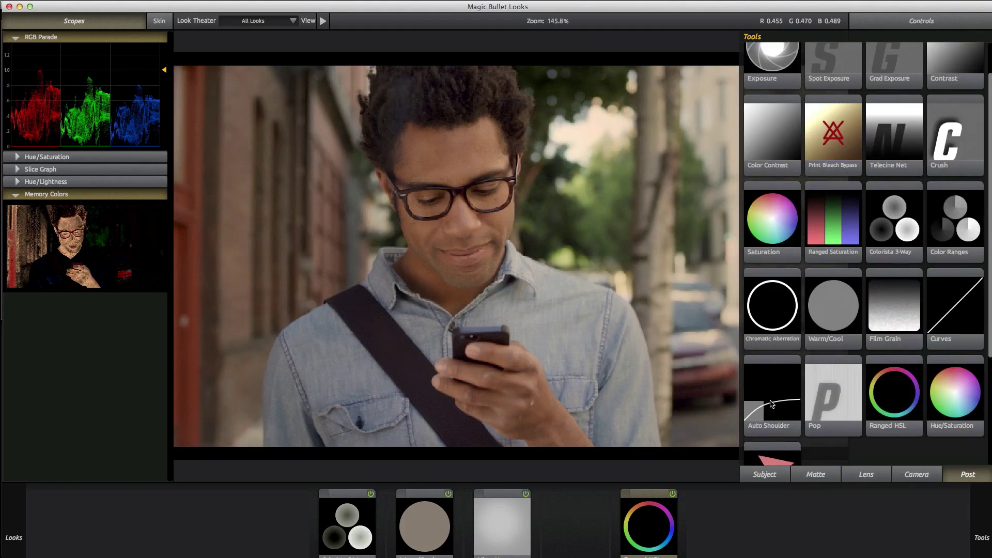
{"action": "left_click_drag", "start_coordinate": [941, 258], "coordinate": [689, 540]}
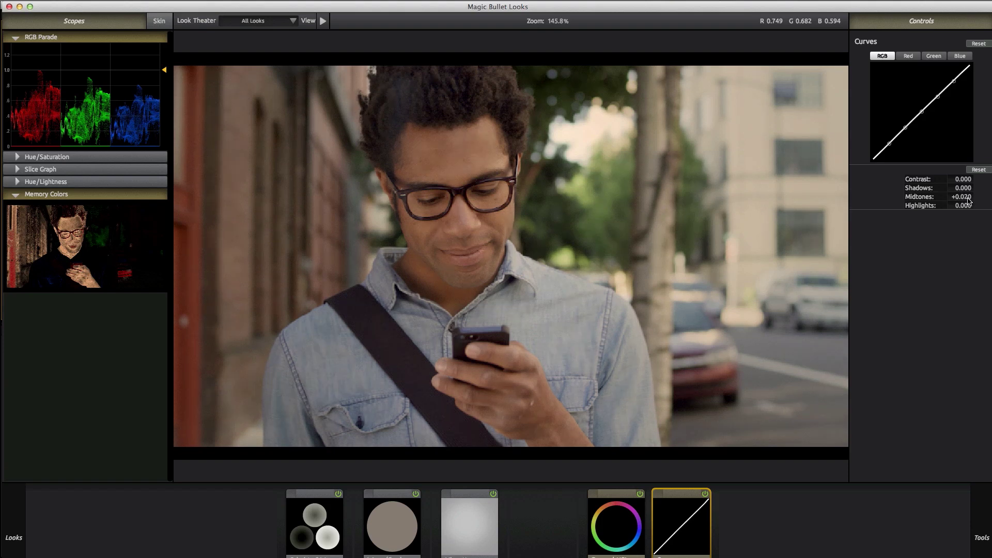
- Set Curves midtones +0.390, highlights +0.620 and contrast +0.240, and rescale the RGB Parade
{"action": "left_click_drag", "start_coordinate": [962, 200], "coordinate": [977, 201]}
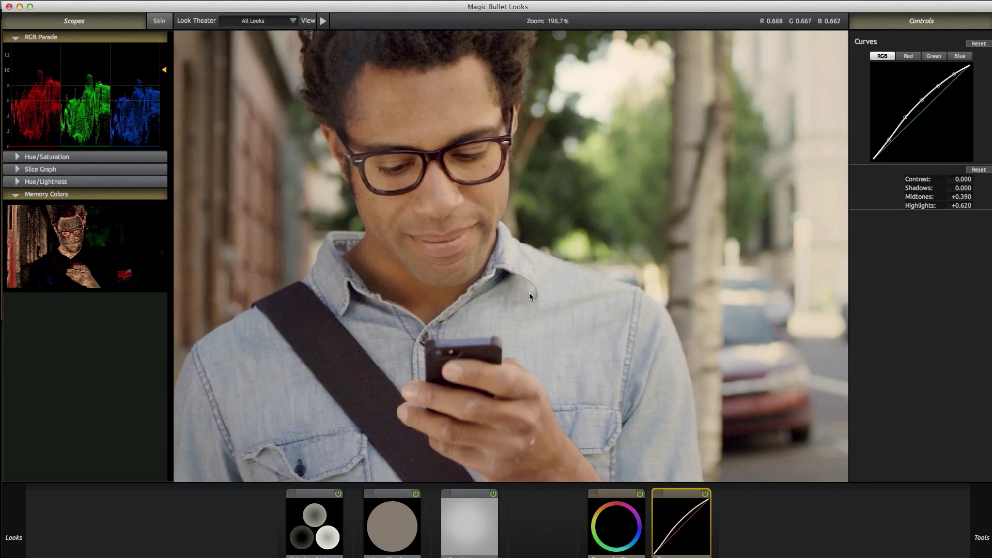
{"action": "scroll", "coordinate": [529, 293], "scroll_direction": "down", "scroll_amount": 5}
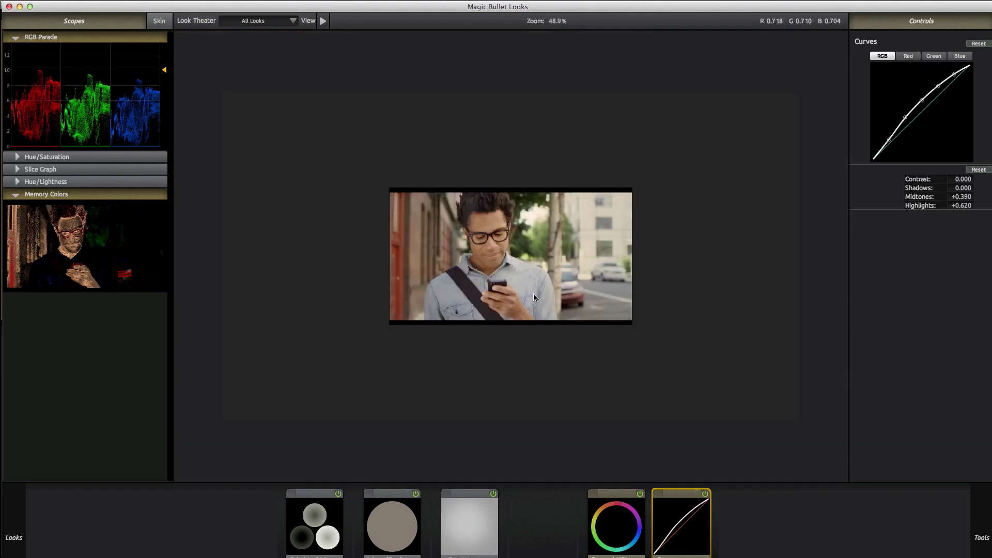
{"action": "scroll", "coordinate": [533, 293], "scroll_direction": "up", "scroll_amount": 4}
{"action": "scroll", "coordinate": [537, 299], "scroll_direction": "up", "scroll_amount": 2}
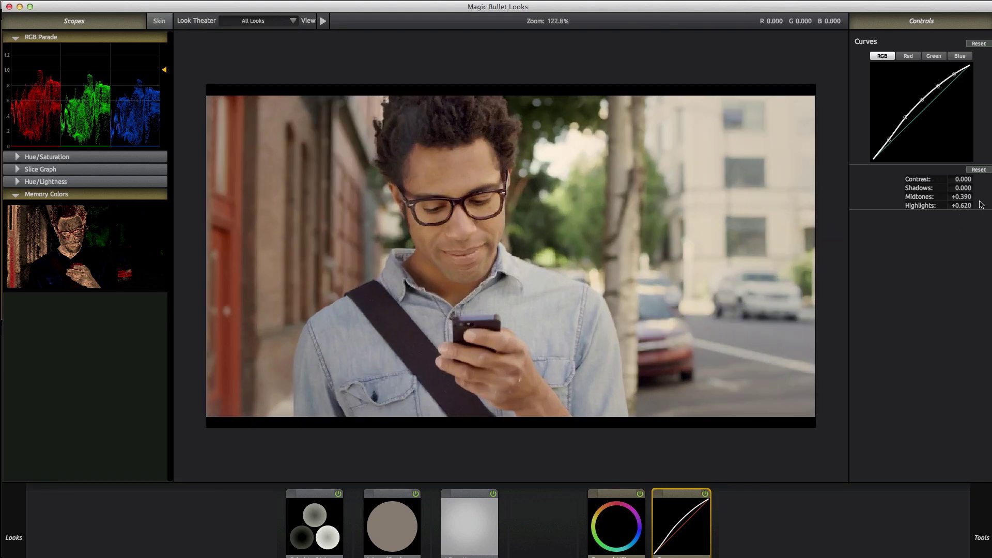
{"action": "left_click_drag", "start_coordinate": [971, 179], "coordinate": [987, 180]}
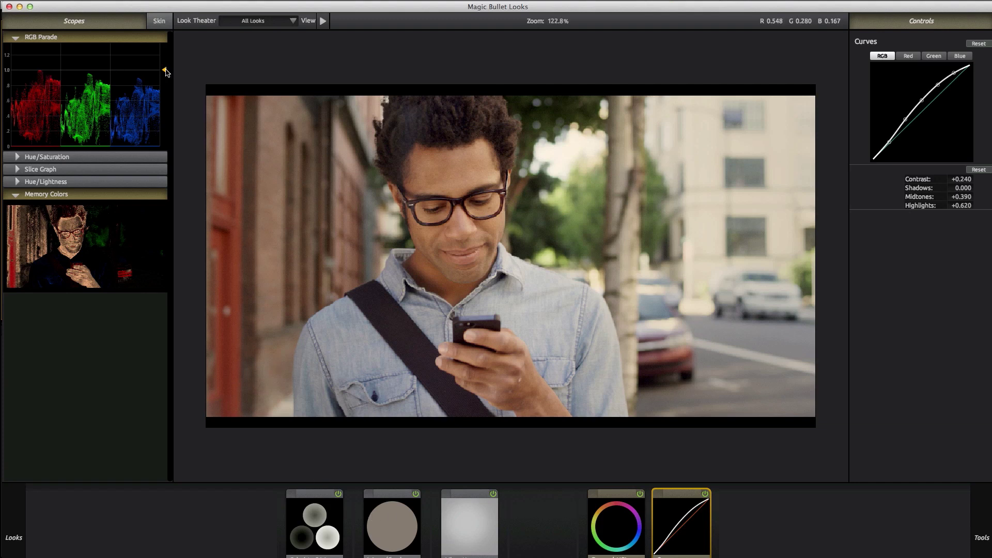
{"action": "left_click_drag", "start_coordinate": [164, 69], "coordinate": [165, 64]}
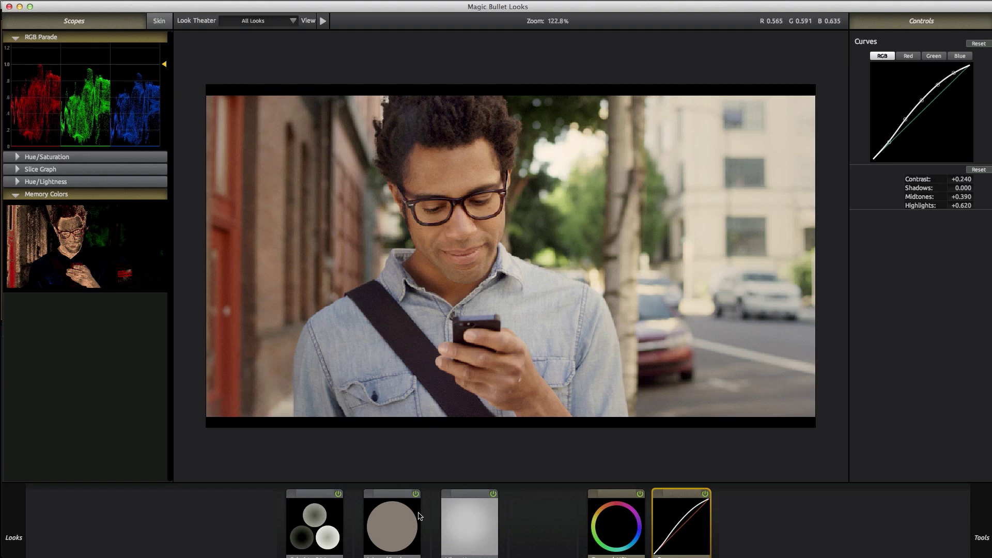
{"action": "left_click", "coordinate": [394, 553]}
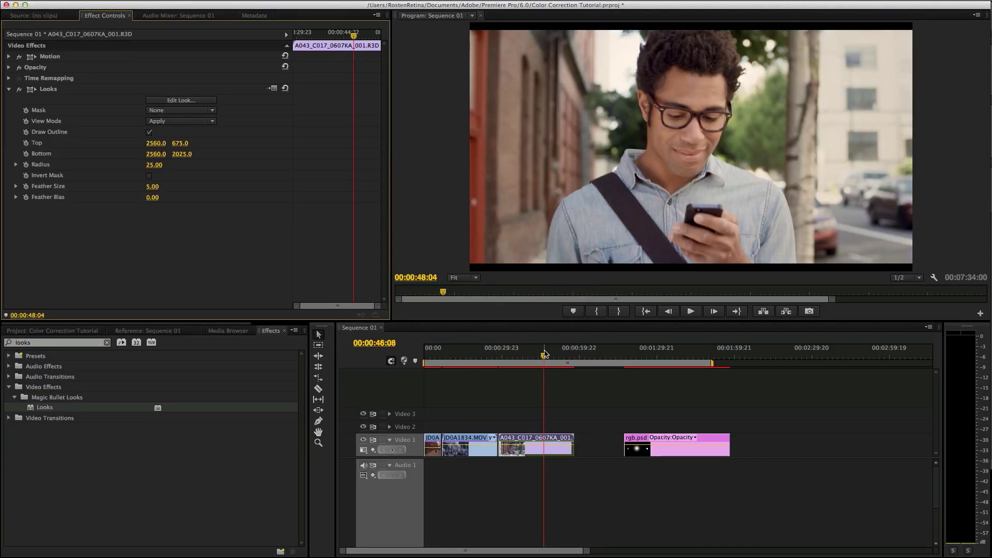
- Go to 00:00:42:04 and toggle the Looks effect off and on, leaving it enabled
{"action": "left_click_drag", "start_coordinate": [545, 354], "coordinate": [533, 354]}
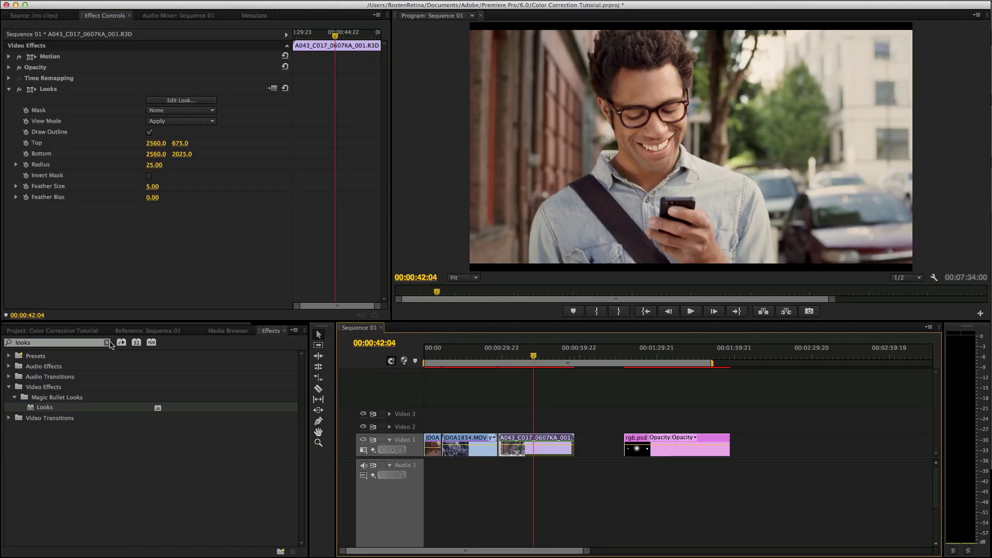
{"action": "left_click", "coordinate": [19, 90]}
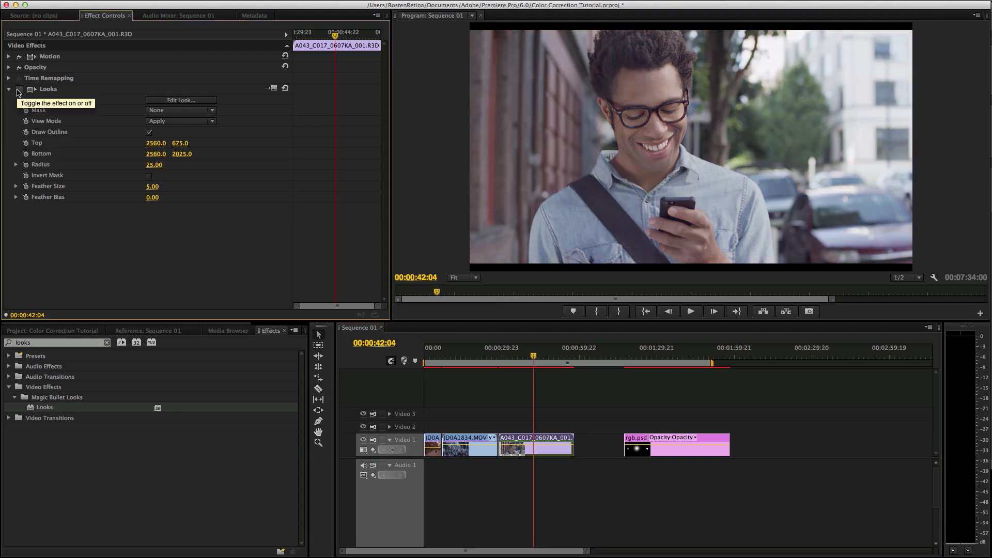
{"action": "left_click", "coordinate": [18, 90]}
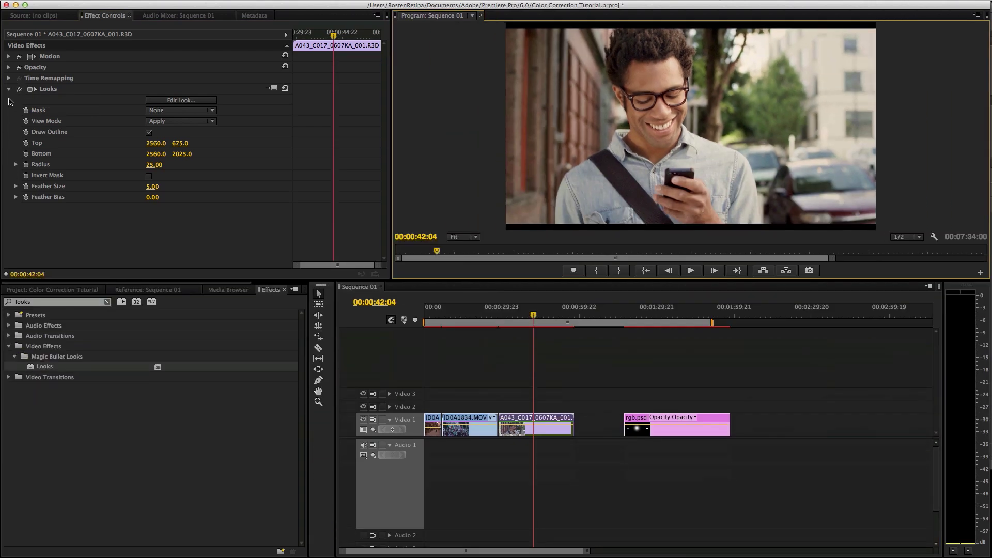
{"action": "left_click", "coordinate": [19, 89]}
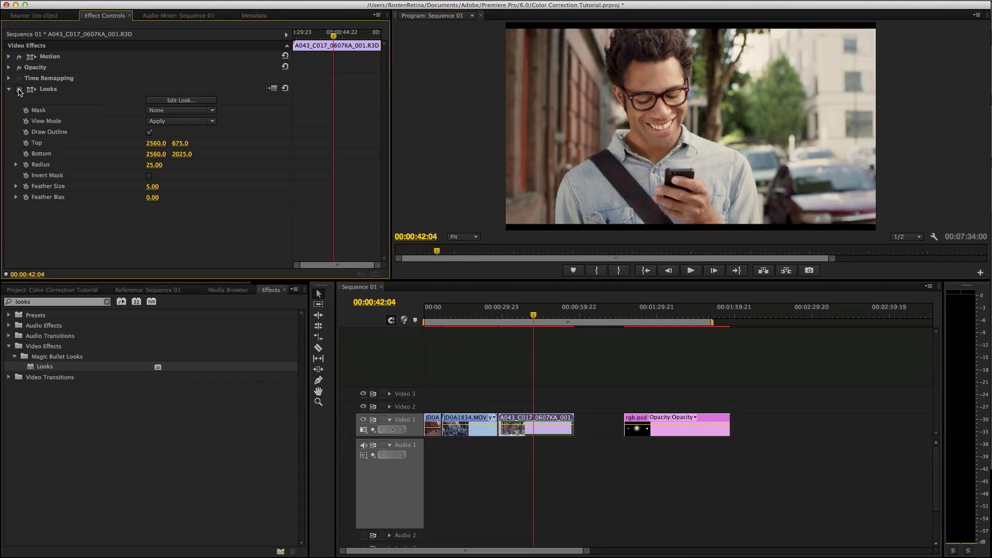
{"action": "left_click", "coordinate": [18, 90]}
{"action": "left_click", "coordinate": [18, 90]}
{"action": "left_click", "coordinate": [19, 90]}
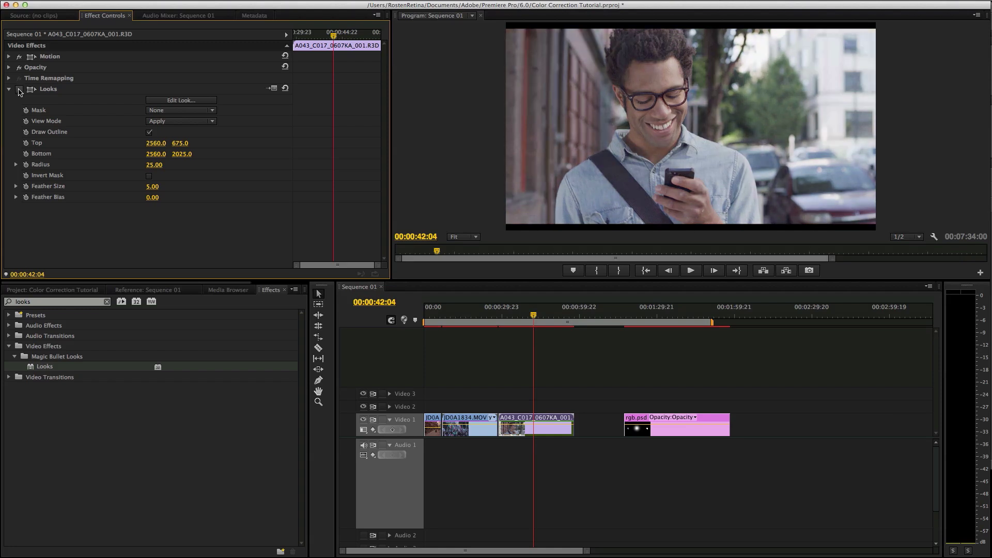
{"action": "left_click", "coordinate": [18, 90]}
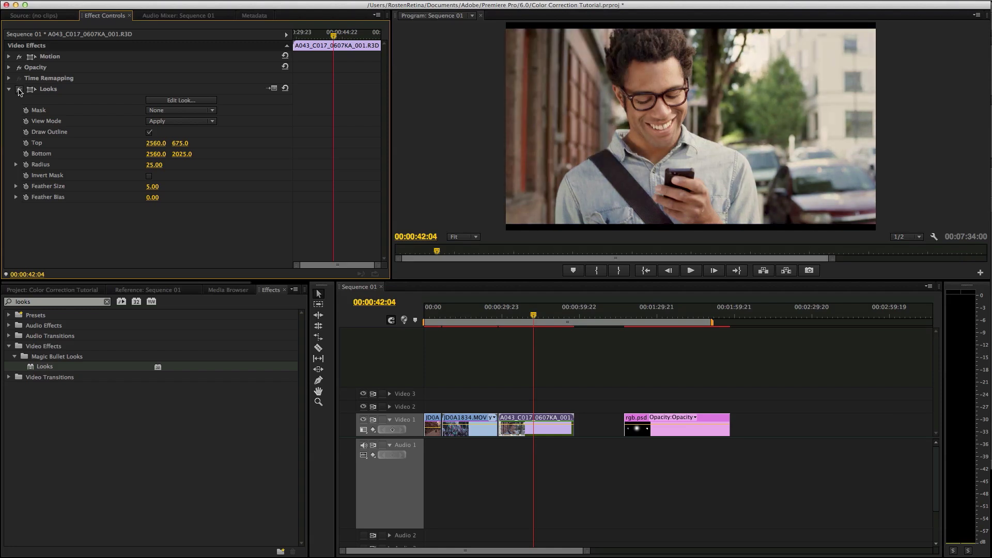
{"action": "left_click", "coordinate": [19, 90]}
{"action": "left_click", "coordinate": [19, 90]}
- Marquee-select the canyon, flag-crowd and phone clips on the Video 1 track
{"action": "left_click_drag", "start_coordinate": [557, 333], "coordinate": [432, 446]}
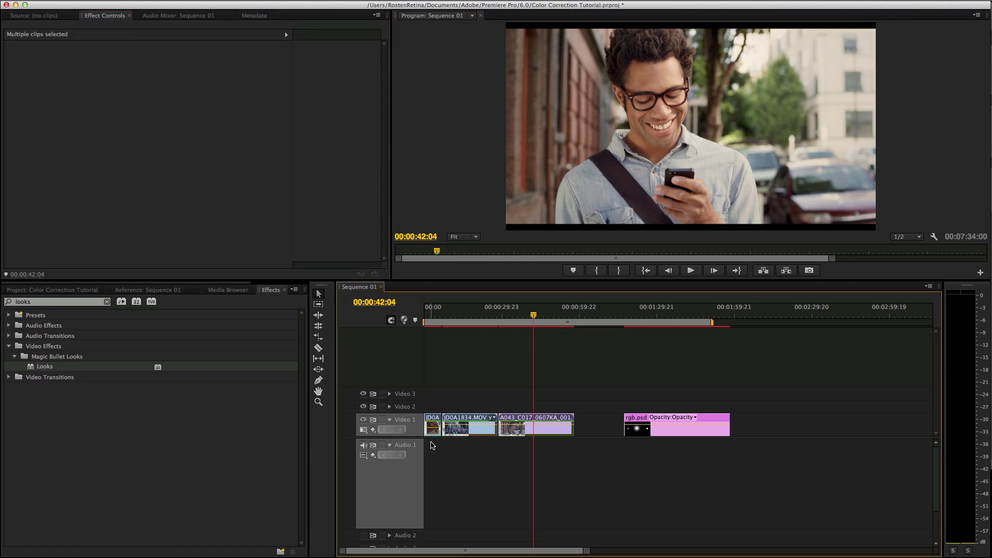